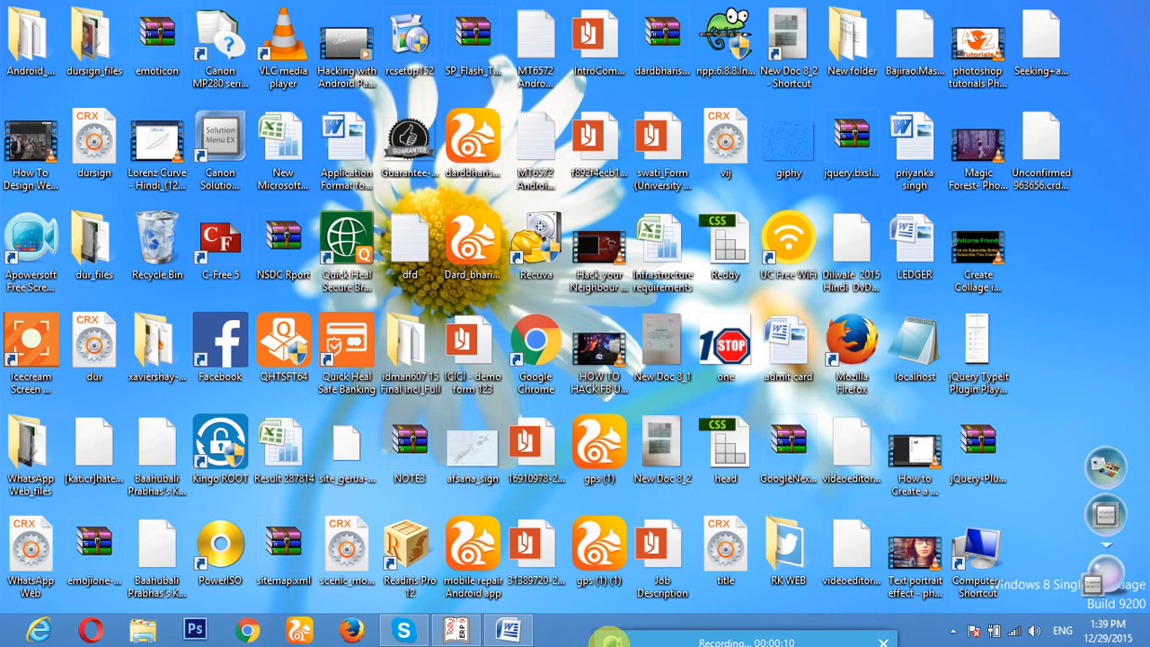
Step: Switch to Tally.ERP 9 and examine the stock items of the Rice group in the Stock Summary report
click(456, 629)
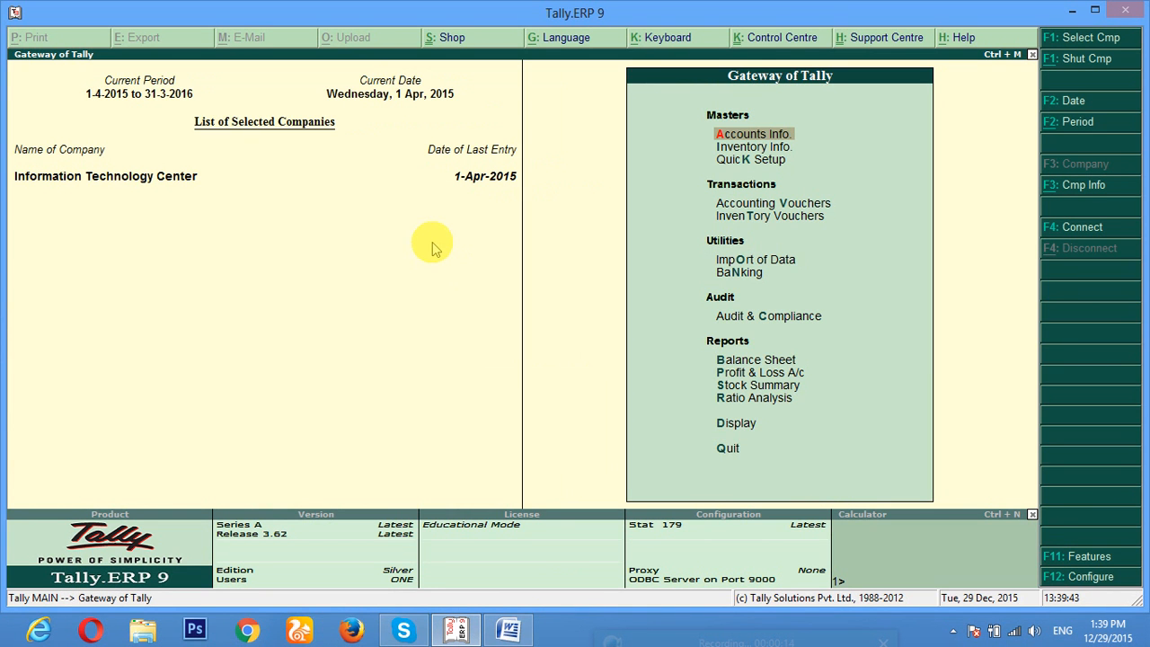
key(Down)
key(Down)
key(Down)
key(Down)
key(Down)
key(Down)
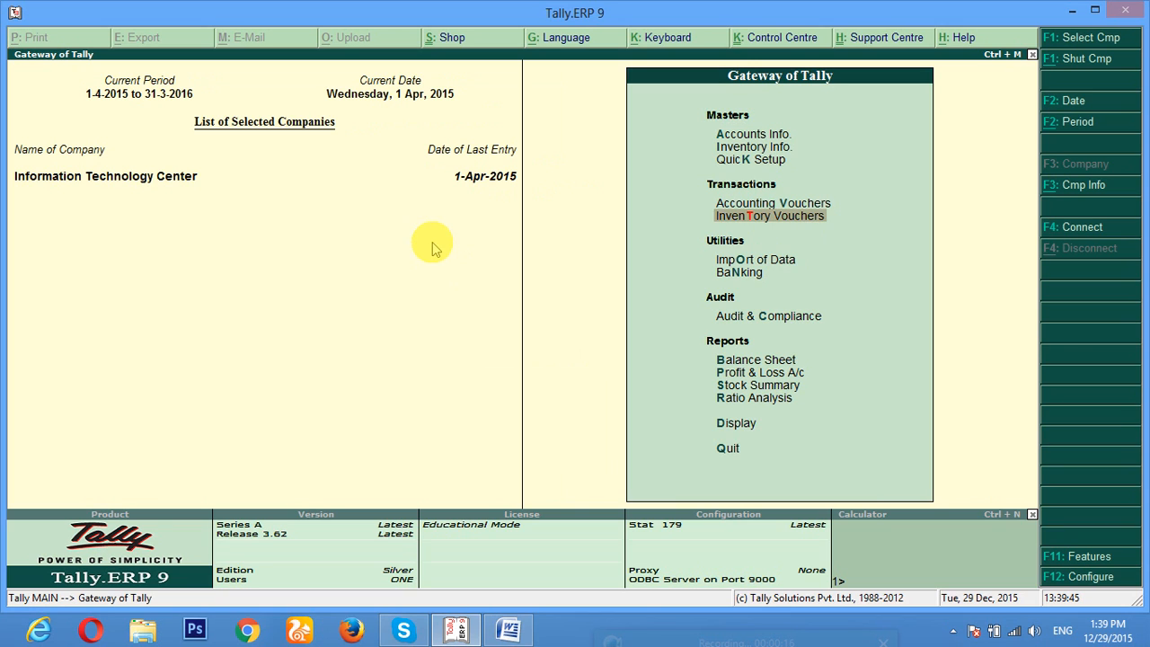
key(Down)
key(Down)
key(Down)
key(Down)
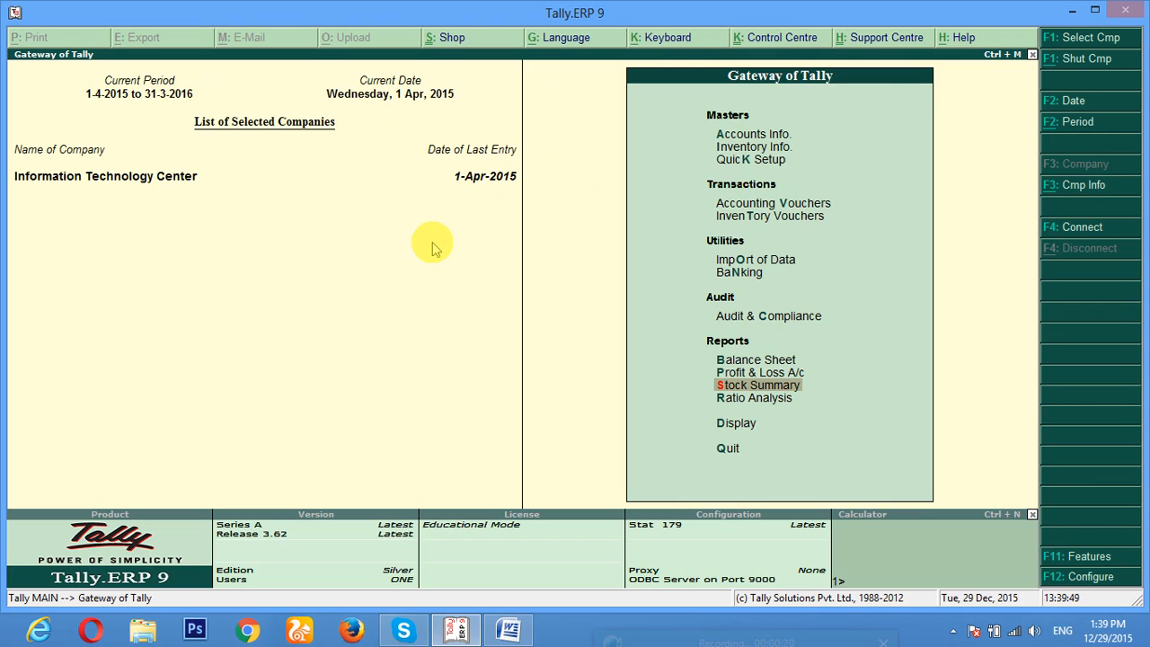
key(Return)
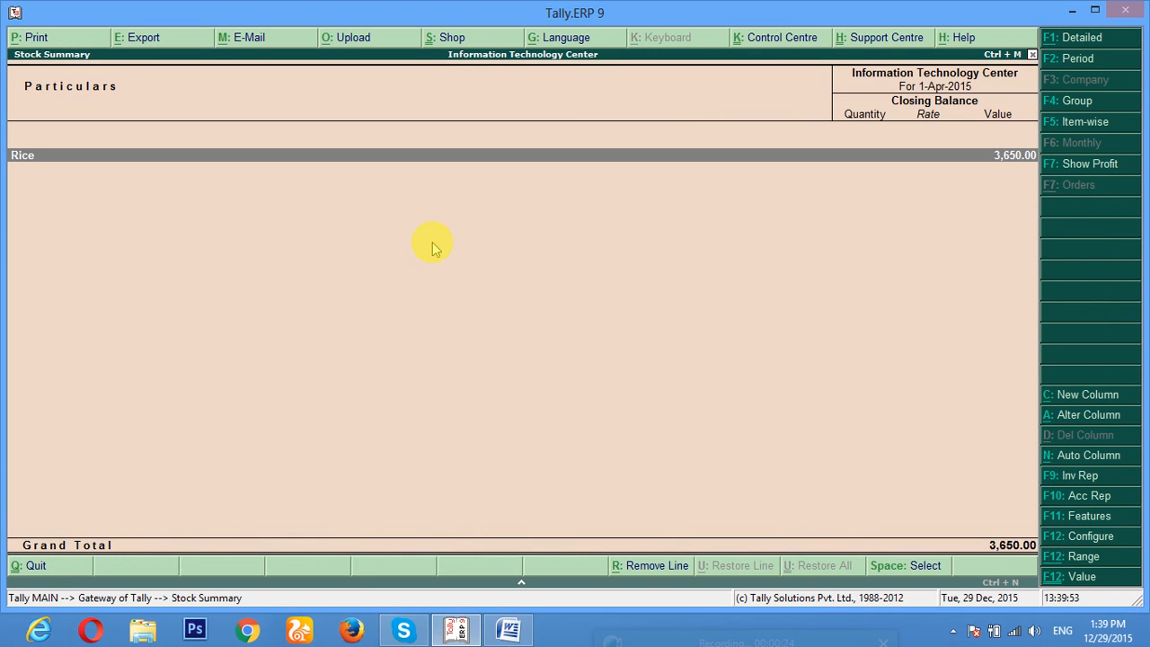
key(Return)
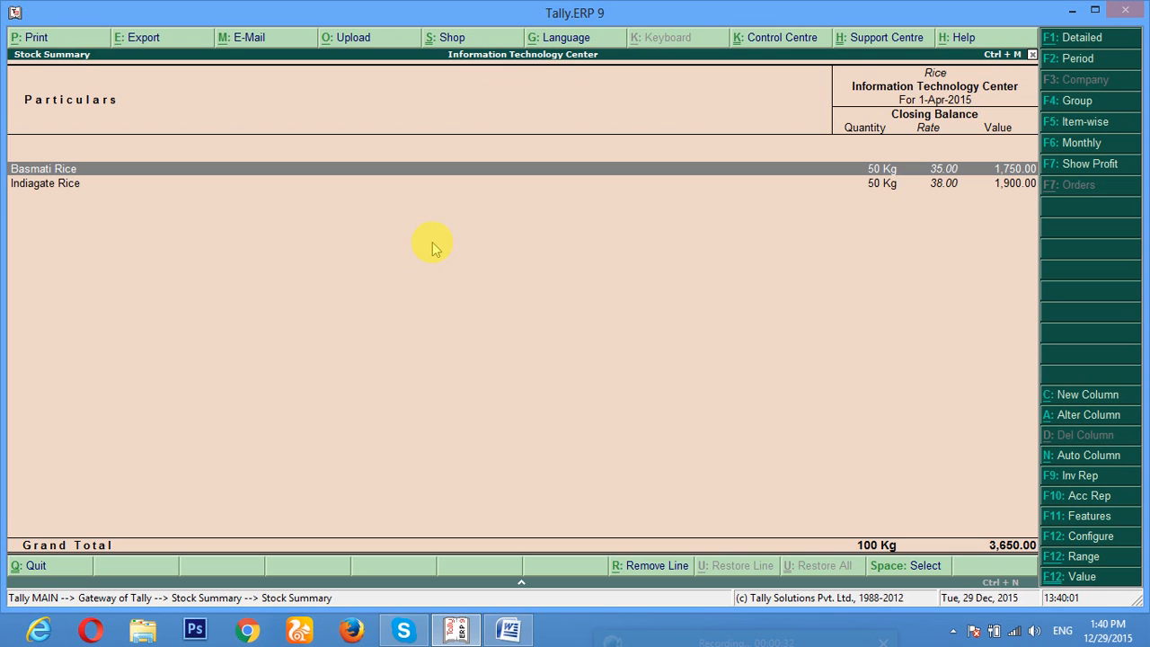
key(Escape)
key(Escape)
key(Escape)
key(Escape)
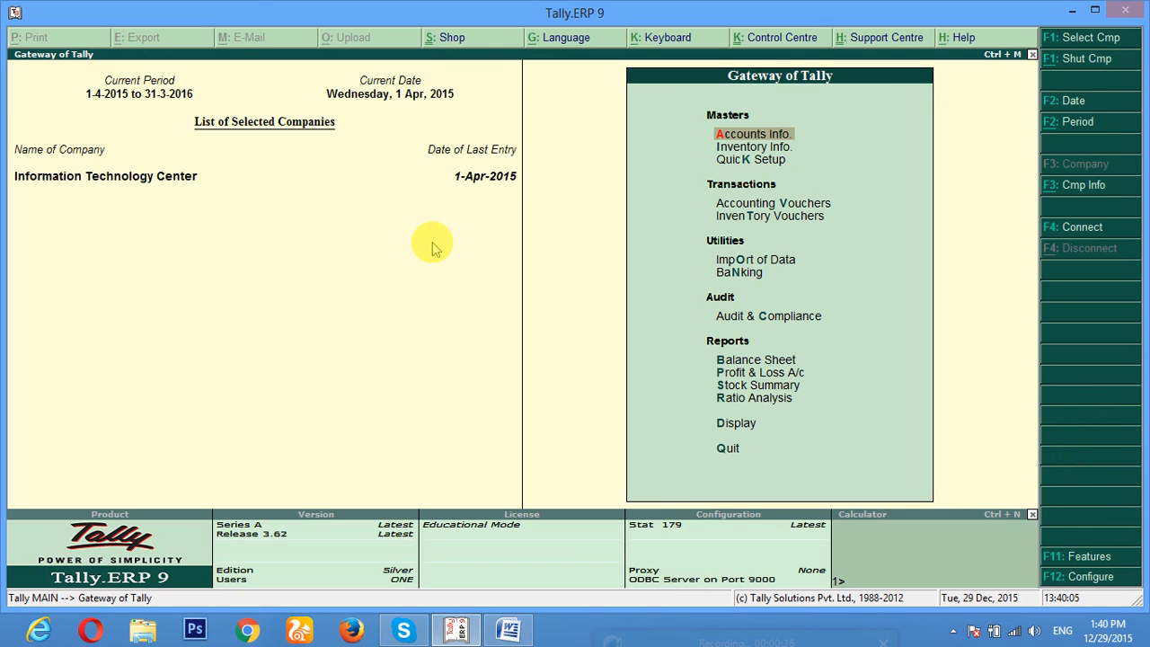
Step: Start a new Sales accounting voucher with the reference left blank and Cash as the party's account
key(s)
key(Escape)
key(a)
key(Escape)
key(v)
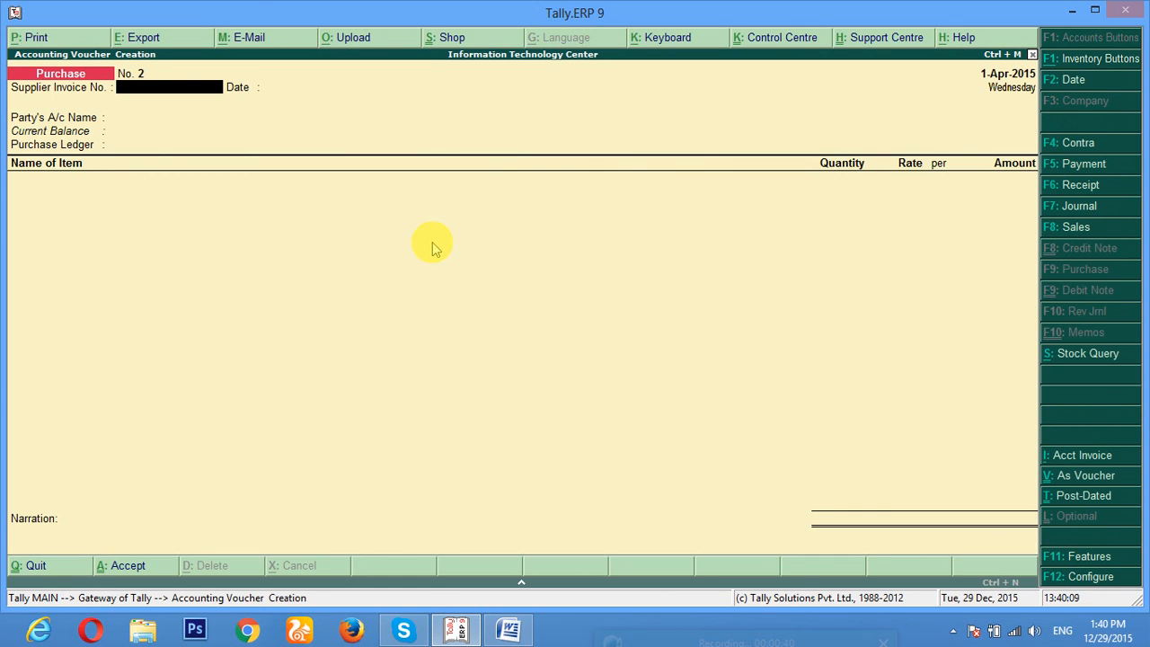
key(F8)
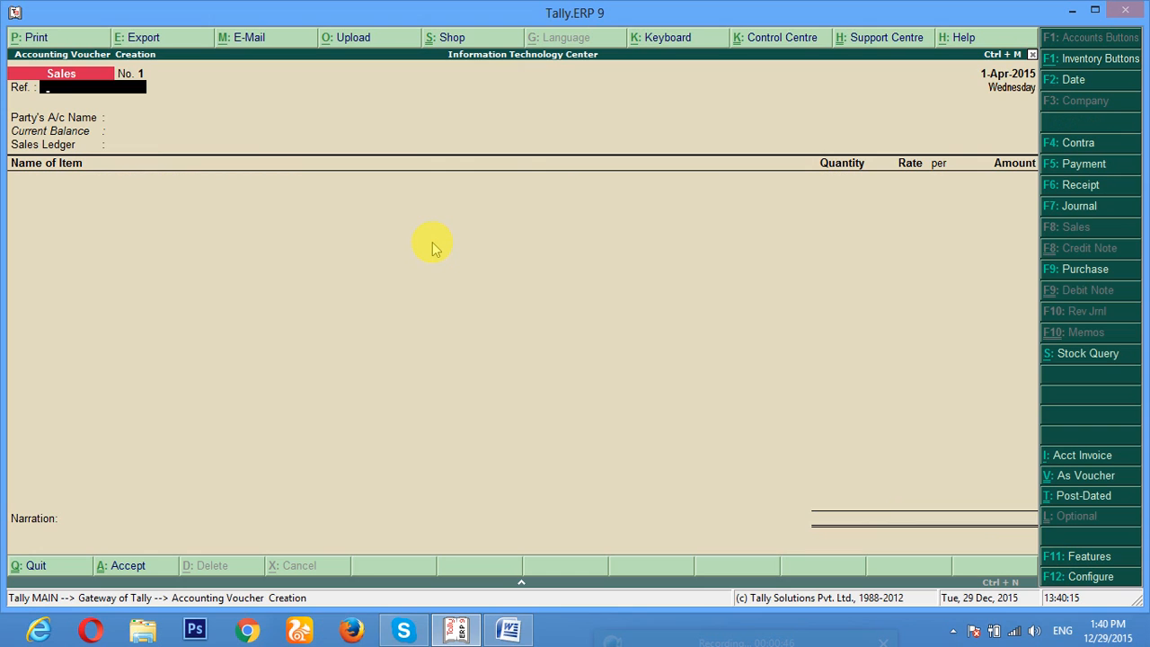
key(Return)
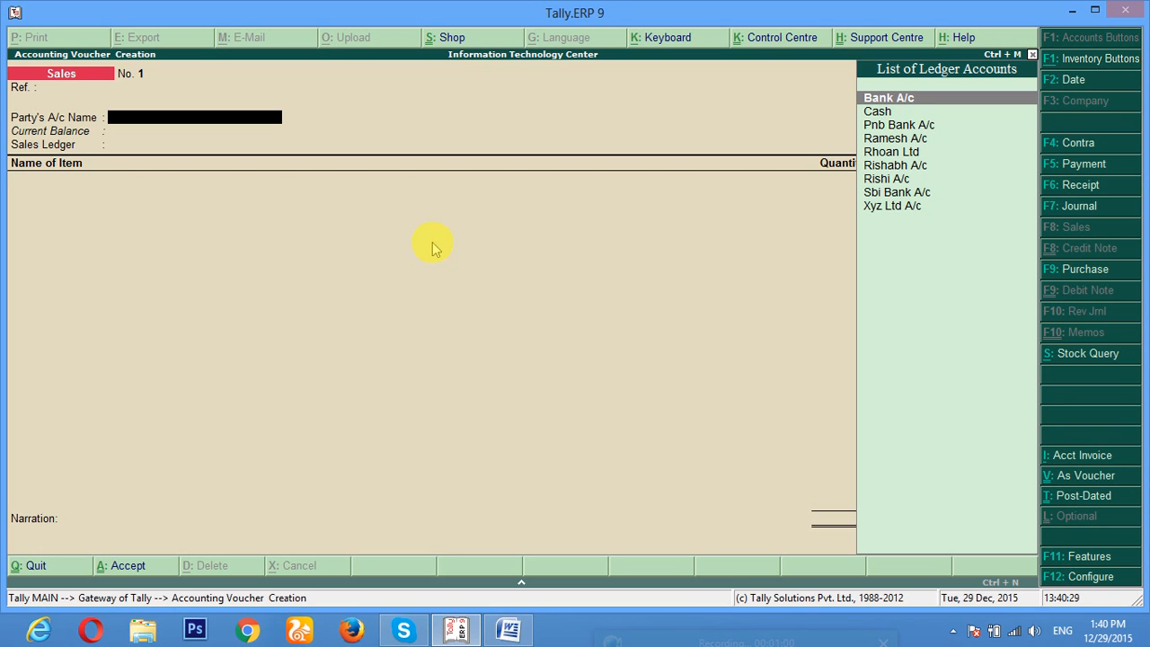
key(Down)
key(Return)
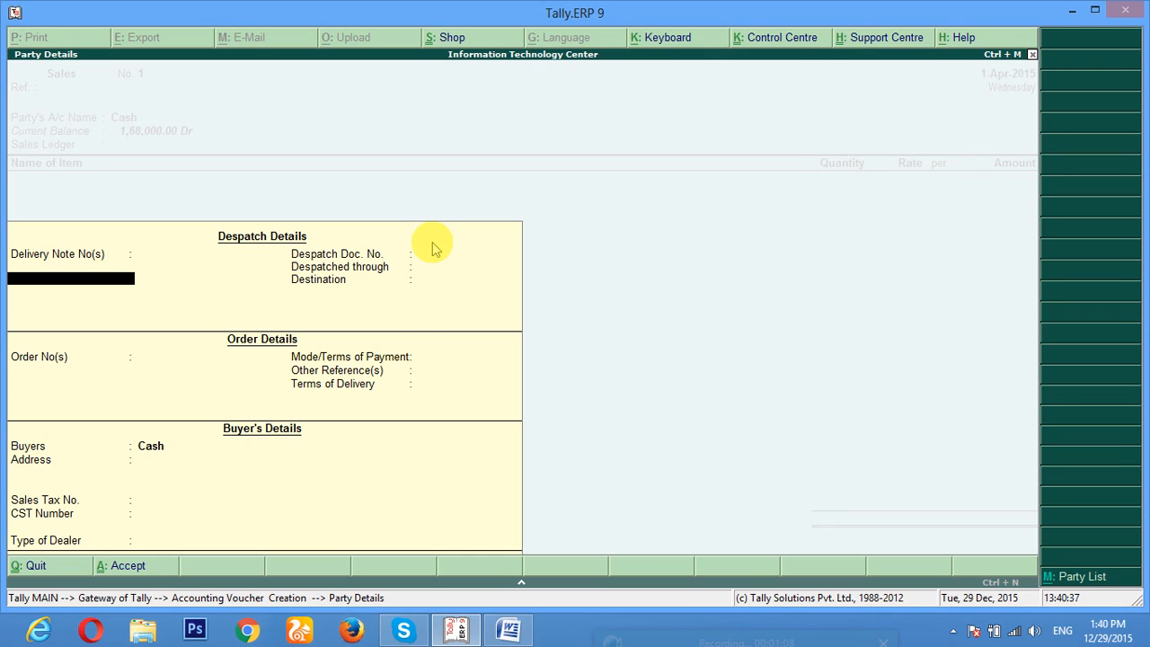
Step: Enter delivery note number 123 in the despatch details, leaving the despatch document, carrier and destination blank
text(123)
key(Return)
key(Return)
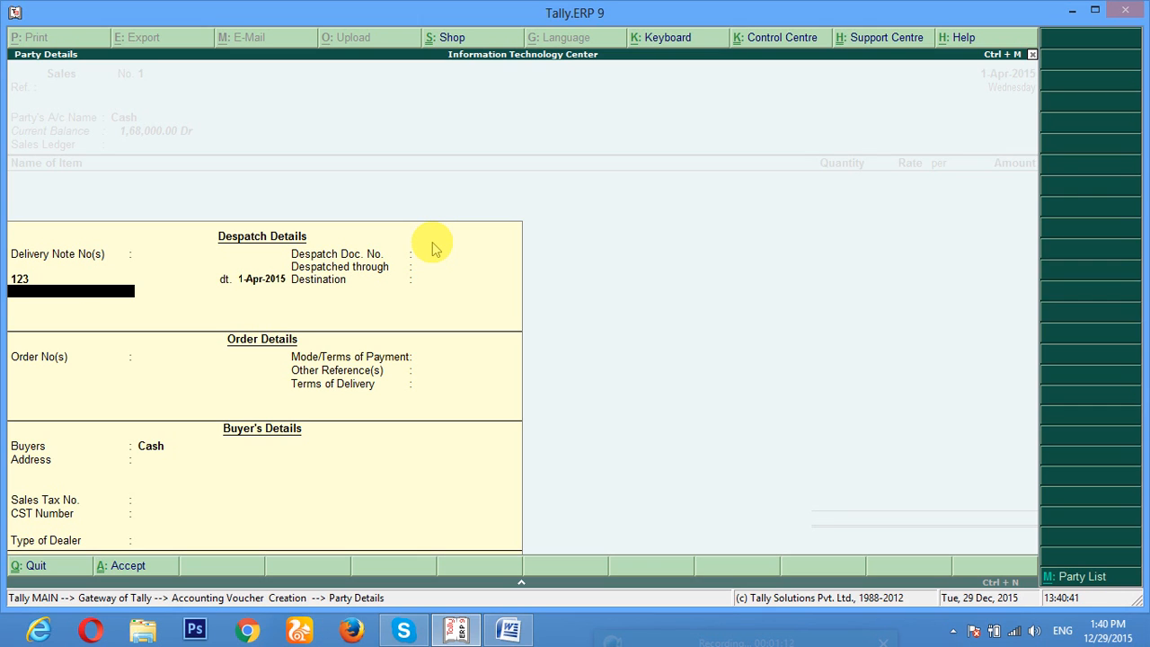
key(Return)
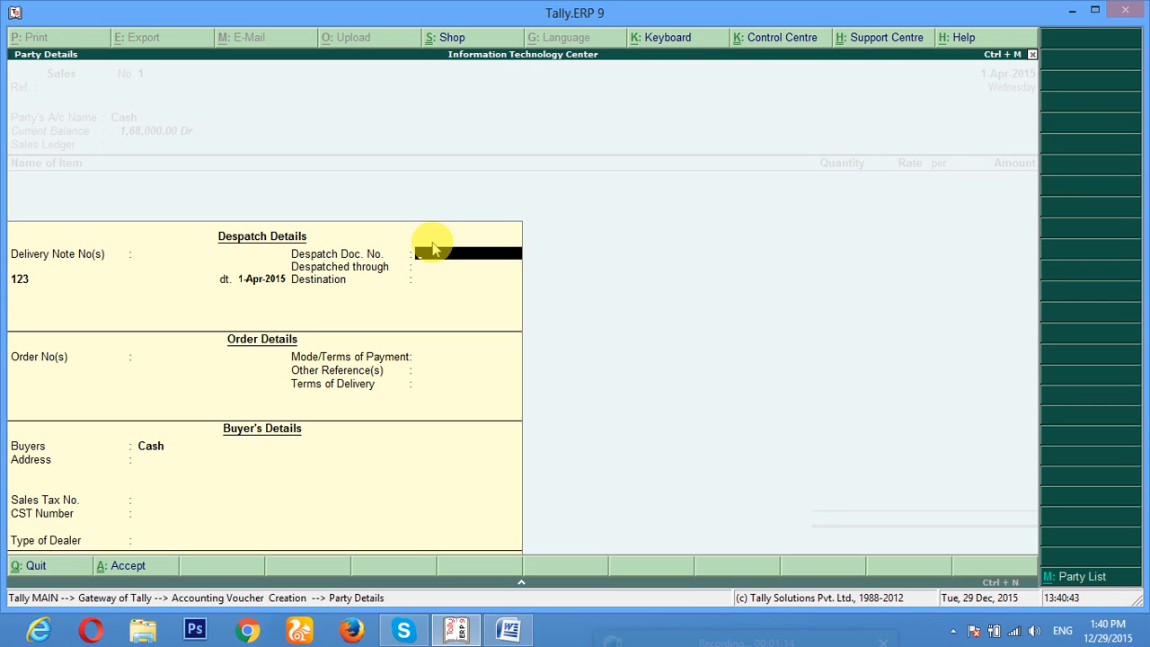
key(Return)
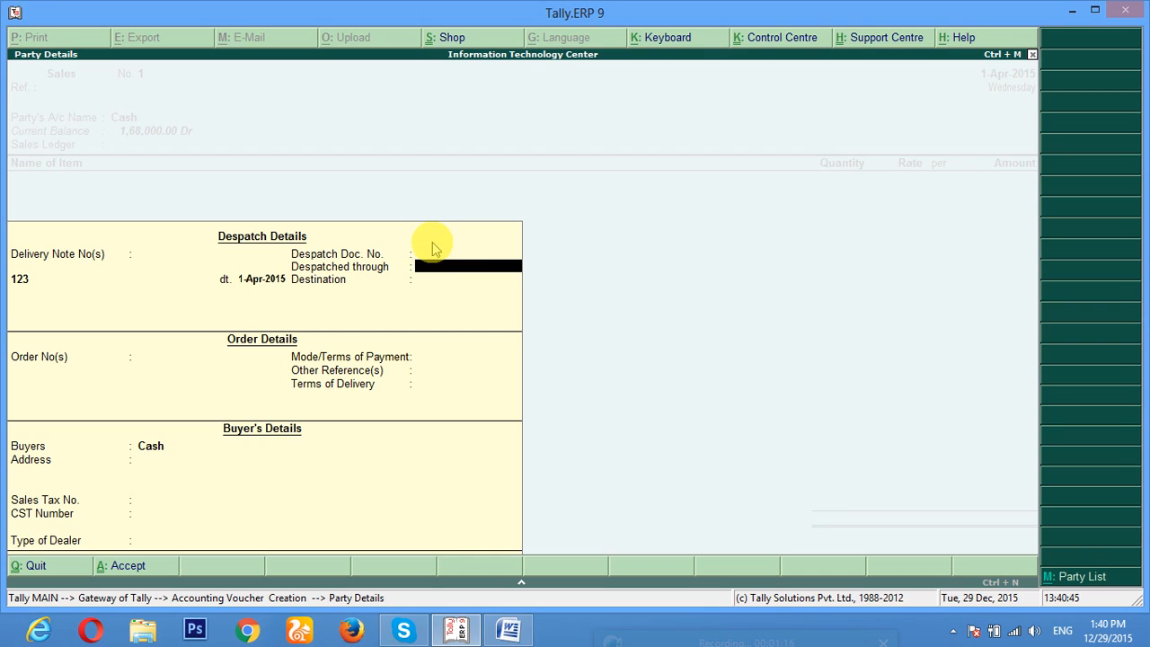
key(Return)
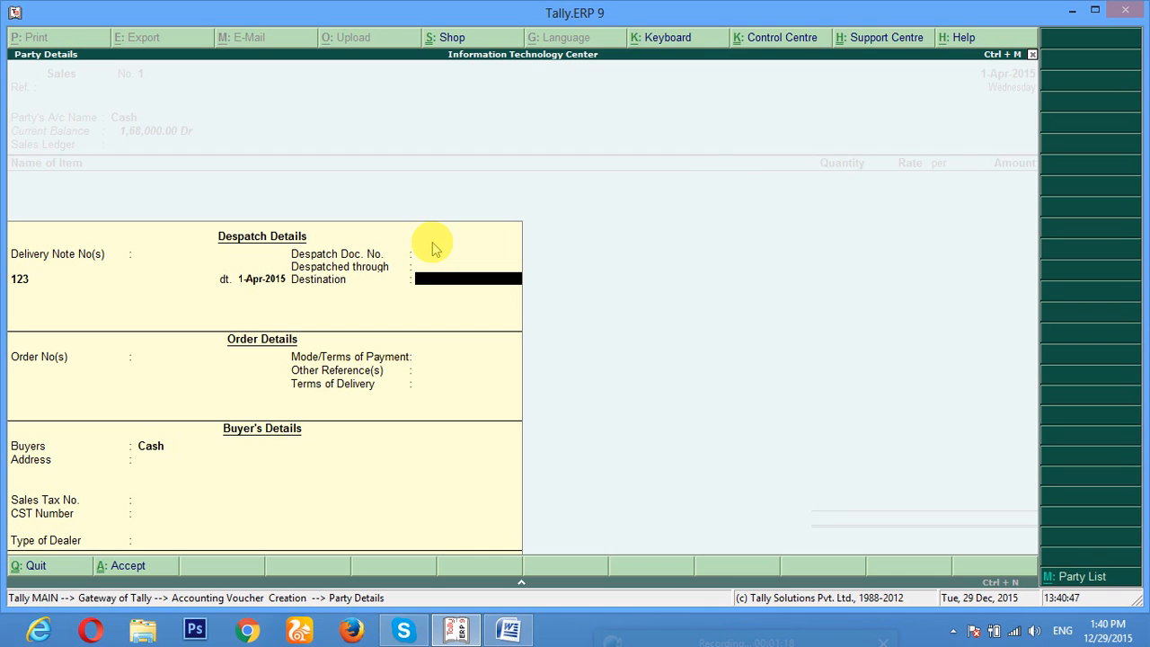
key(Return)
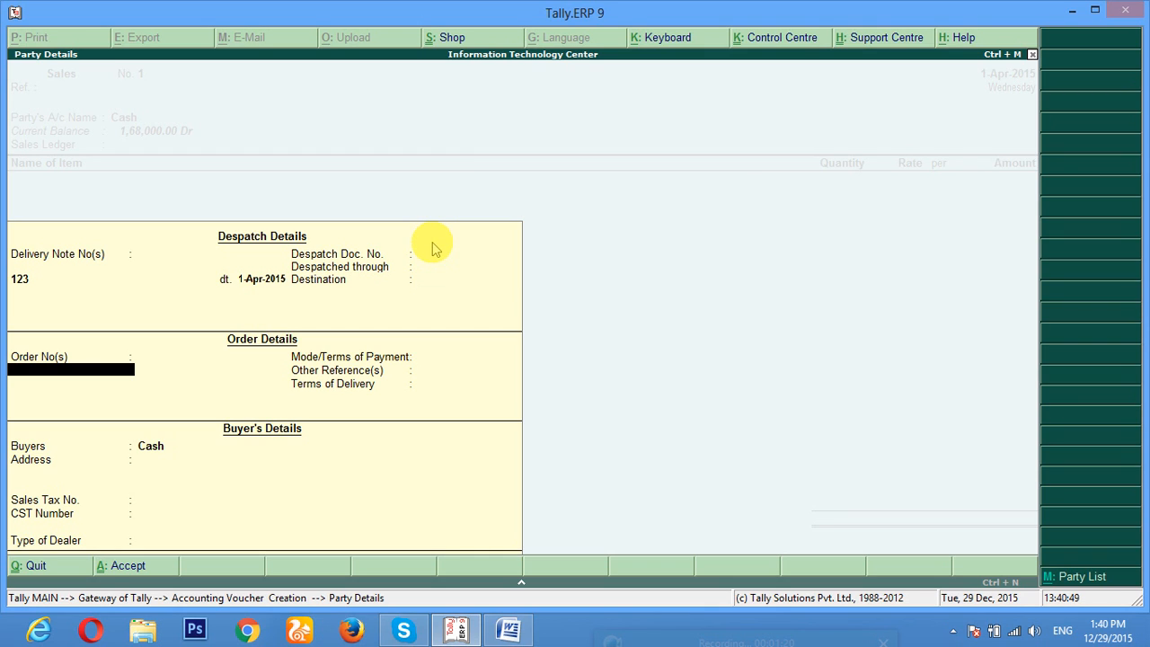
Step: Leave the order details blank, keep Cash as the buyer and set the dealer type to Not Applicable
key(Return)
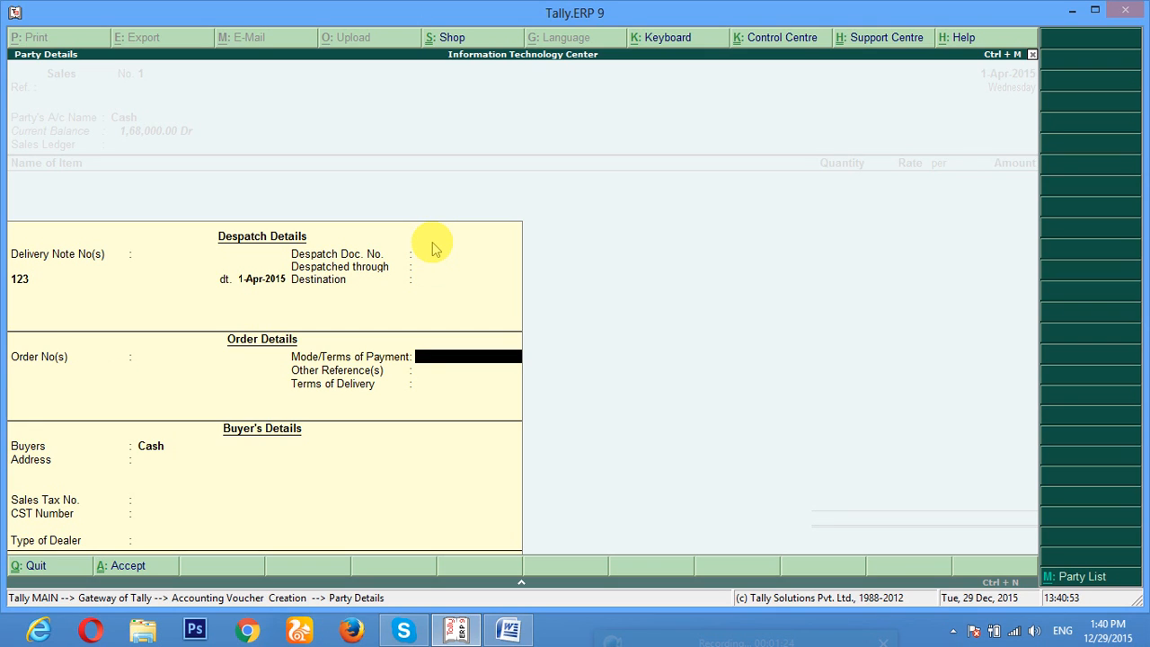
key(Return)
key(Return)
key(Return)
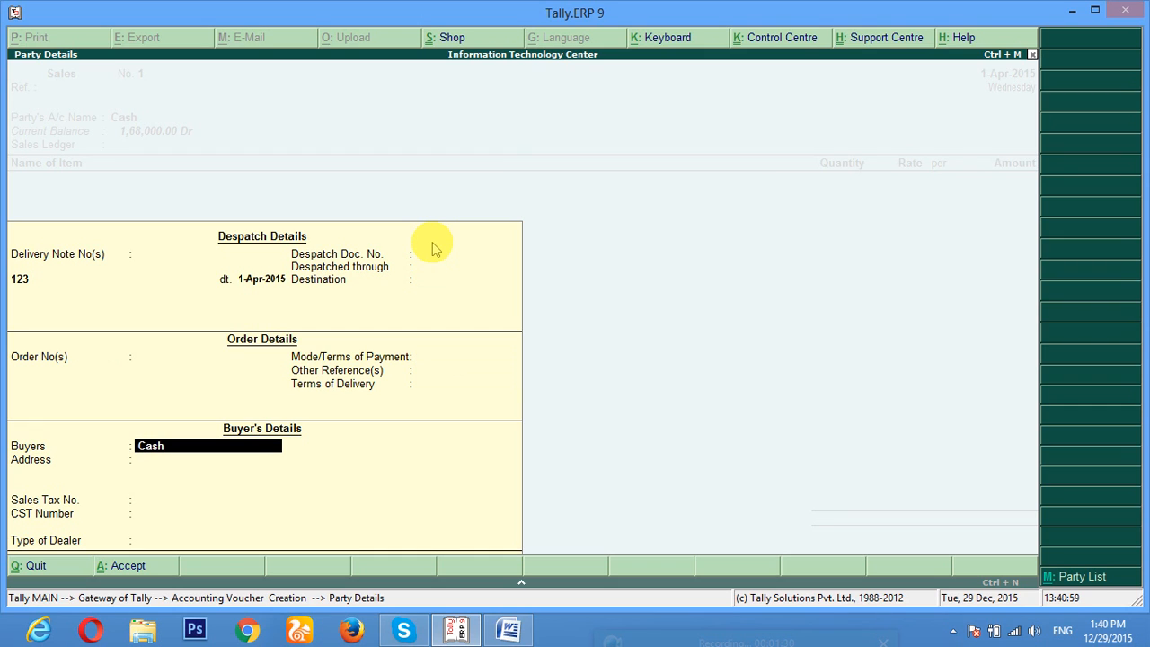
key(Return)
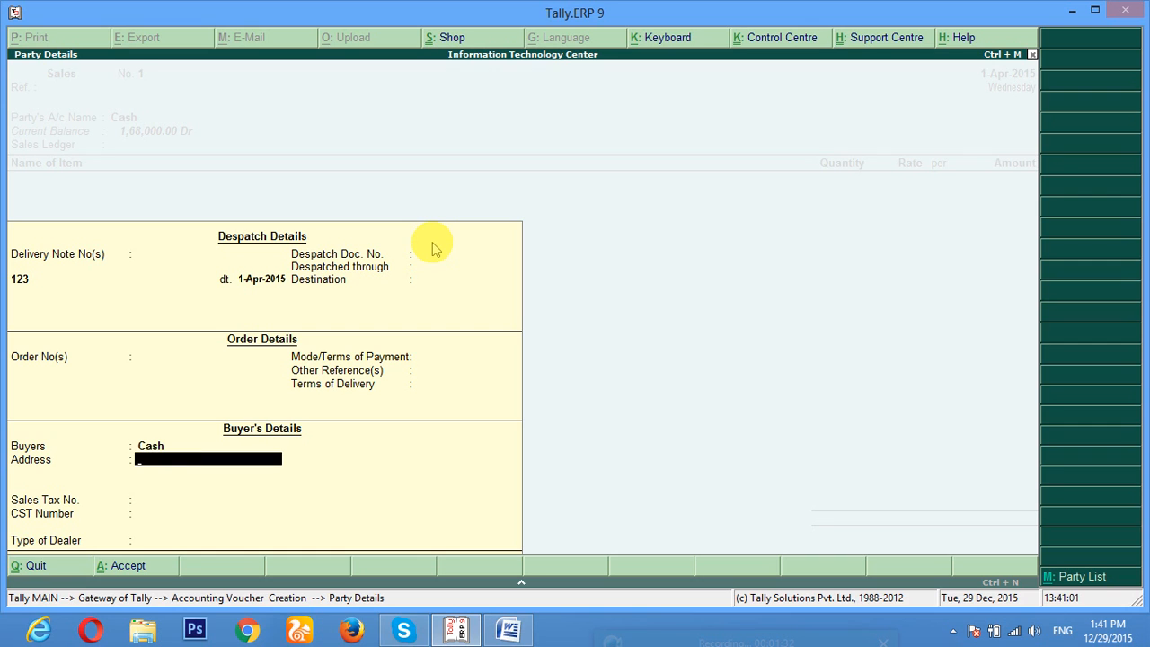
key(Return)
key(Return)
key(Return)
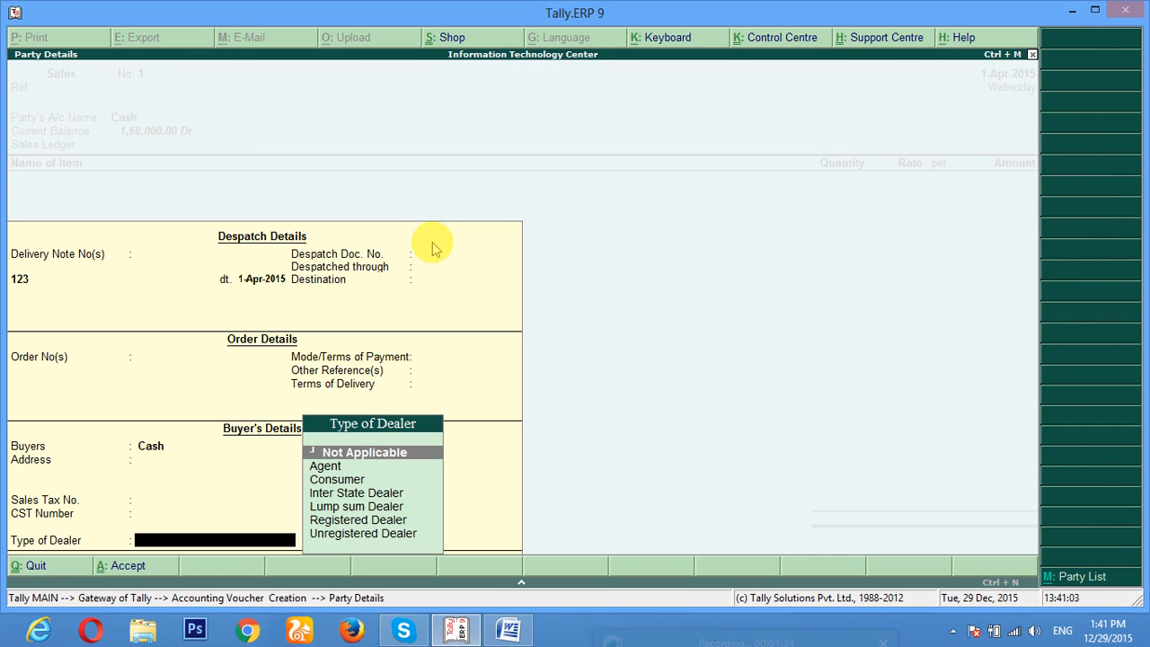
key(Return)
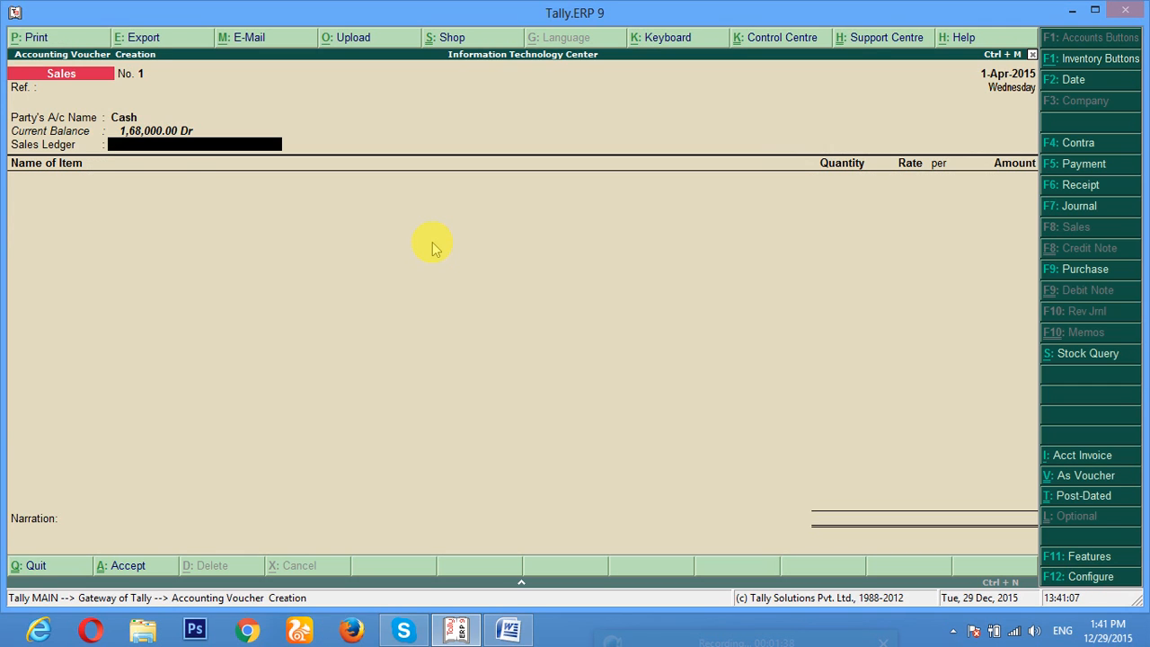
Step: Create a ledger named Sales A/c under Sales Accounts from within the voucher and use it as the sales ledger
key(alt+c)
text(Sales)
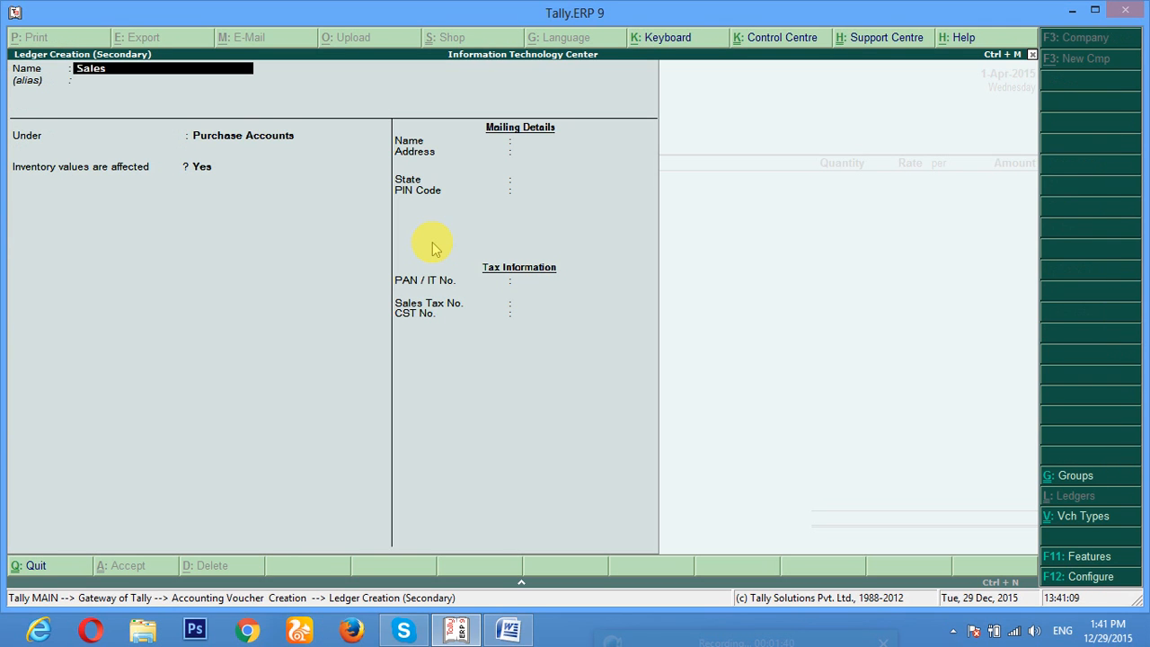
text( A/c)
key(Return)
text(Sal)
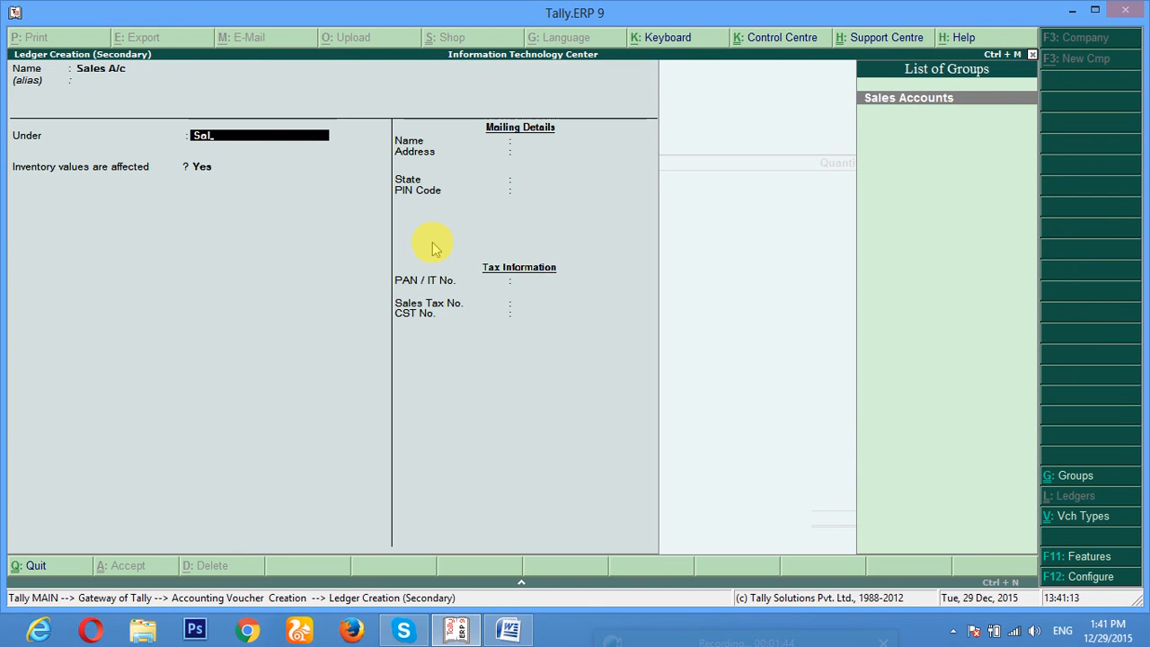
key(Return)
key(Return)
key(Return)
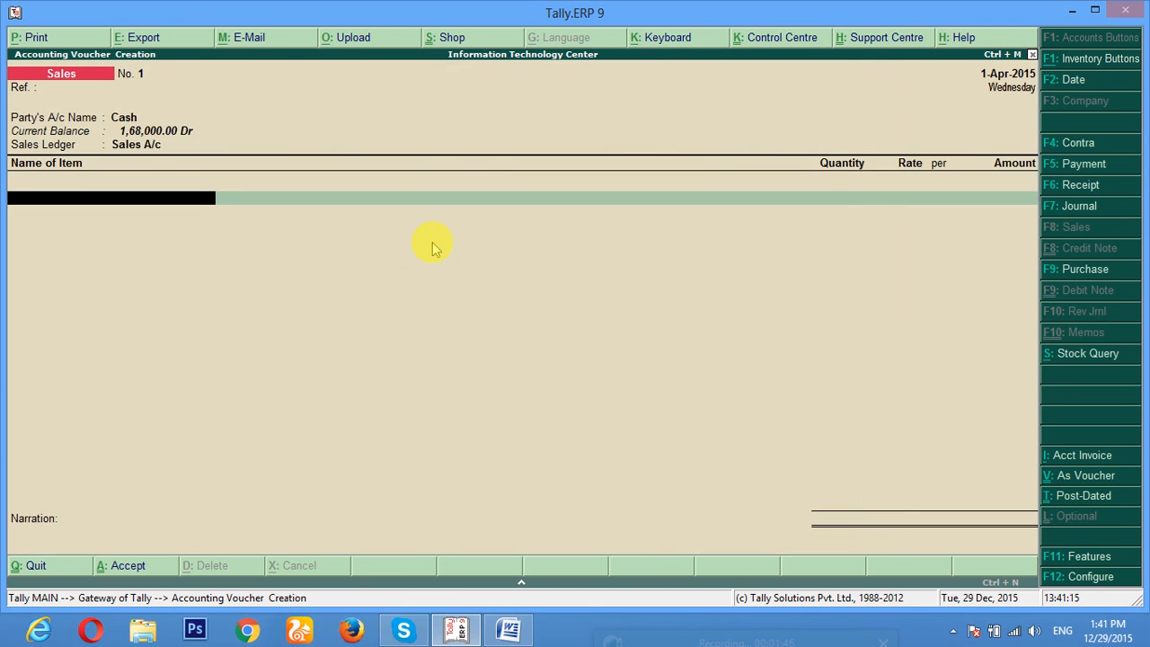
Step: Add Indiagate Rice as the first item of the sales voucher with a quantity of 20 Kg
key(Up)
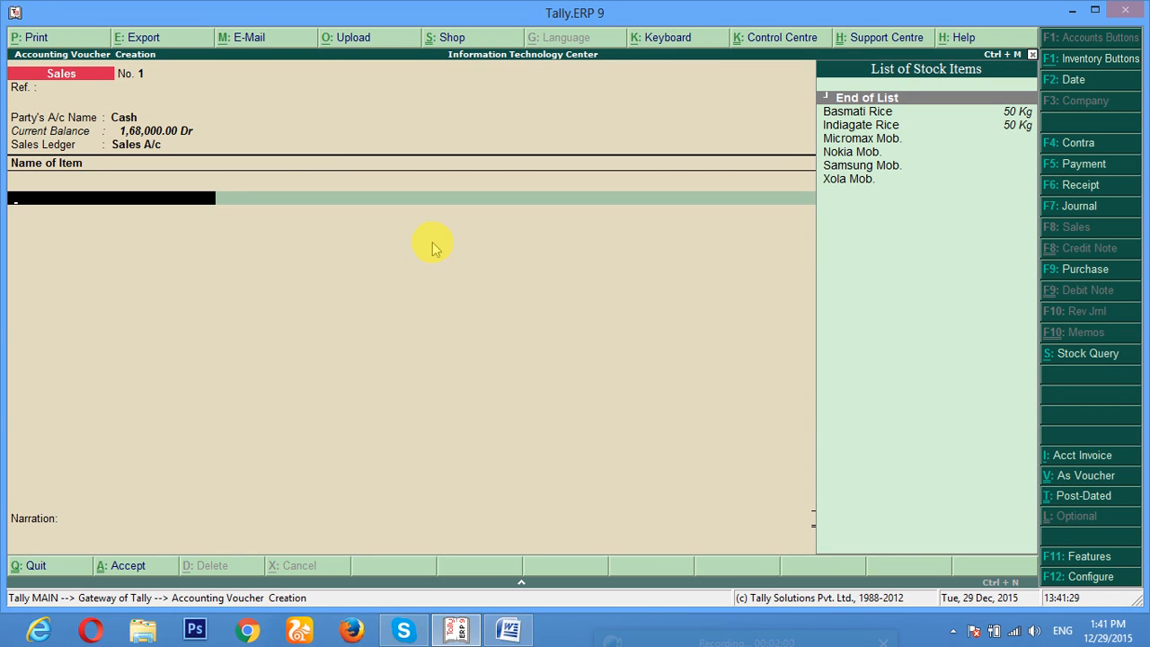
key(Down)
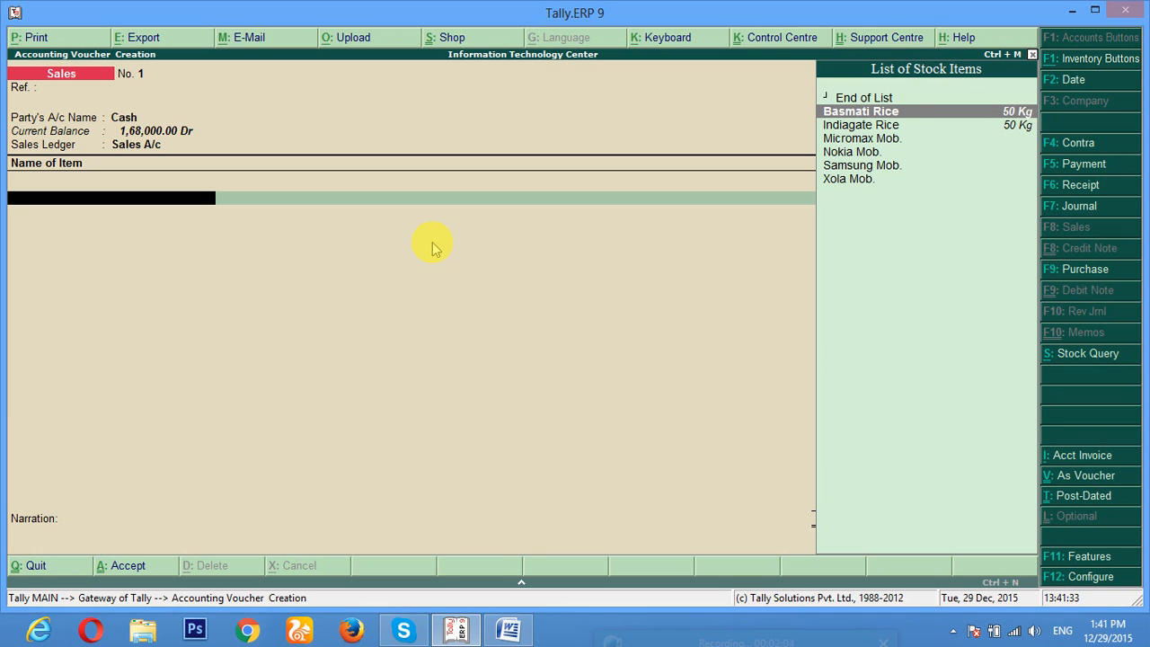
key(Down)
key(Down)
key(Down)
key(Down)
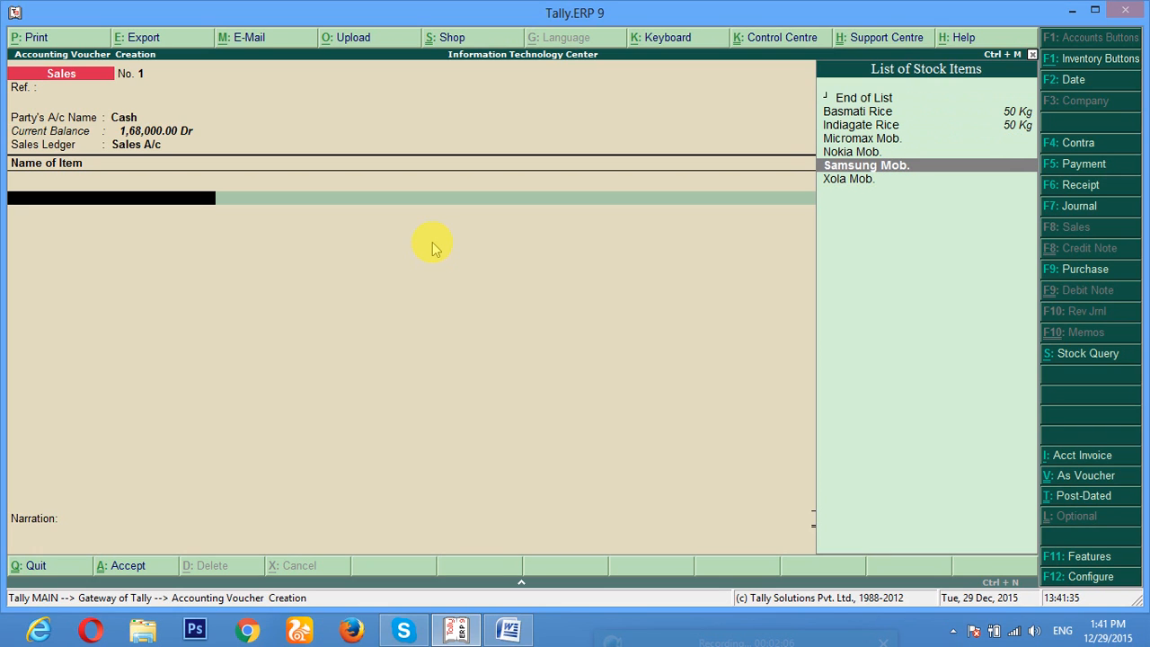
key(Up)
key(Up)
key(Up)
key(Up)
key(Down)
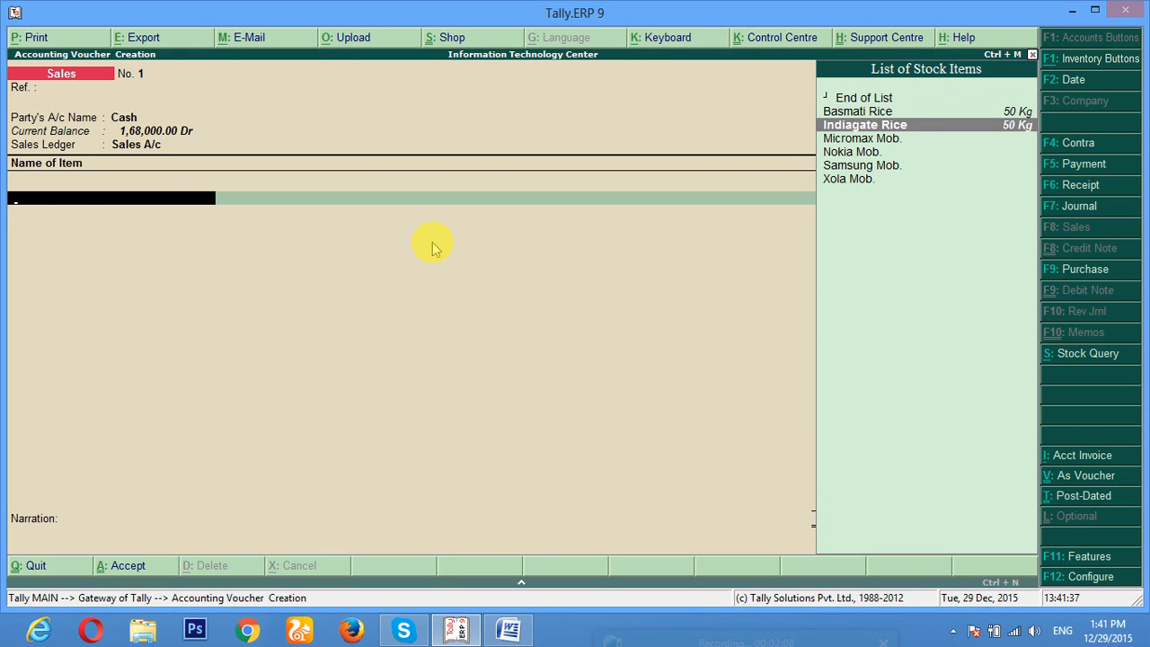
key(Return)
text(20)
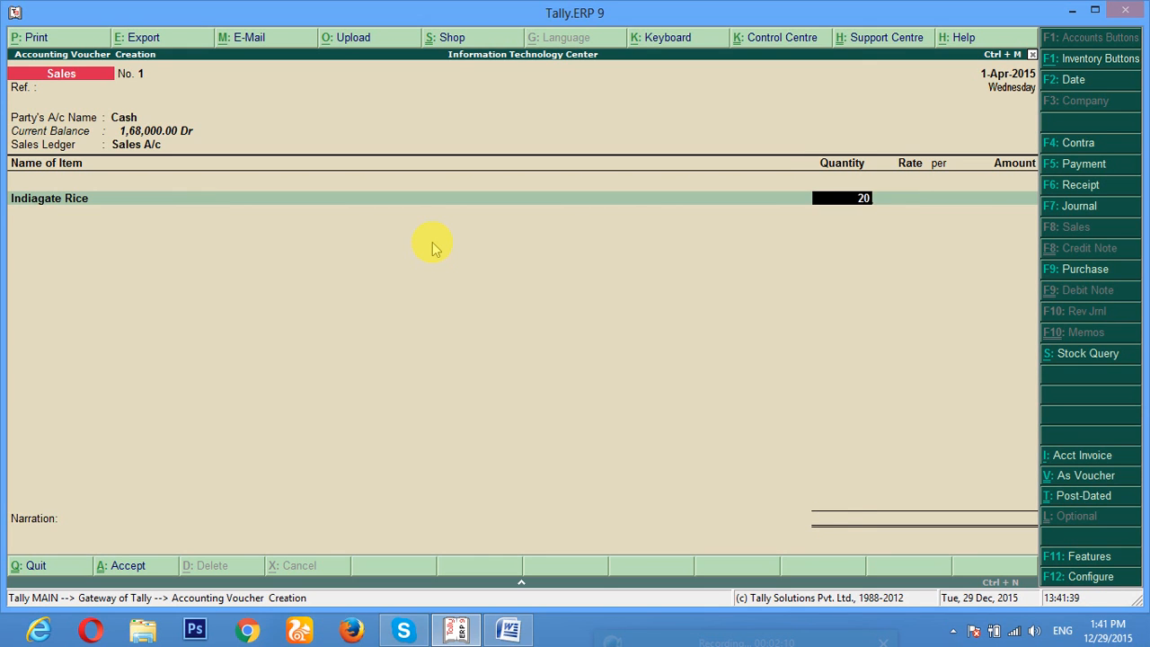
key(Return)
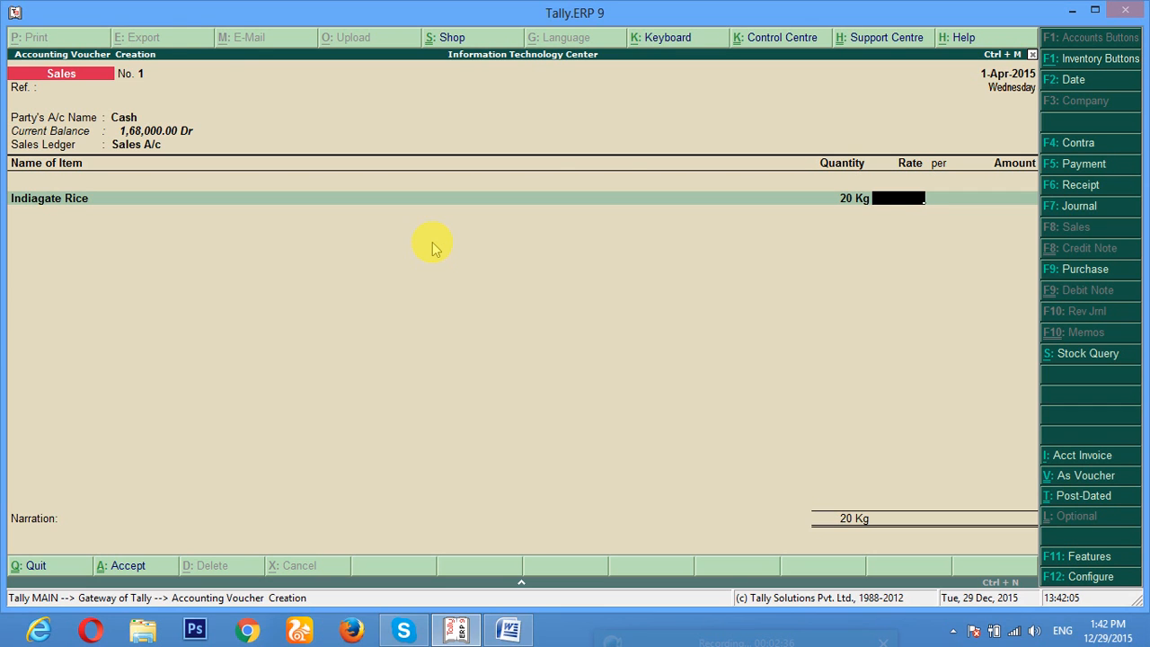
Step: Check the purchase cost of Indiagate Rice in the stock query and set its sales rate to 45 per Kg
key(alt+s)
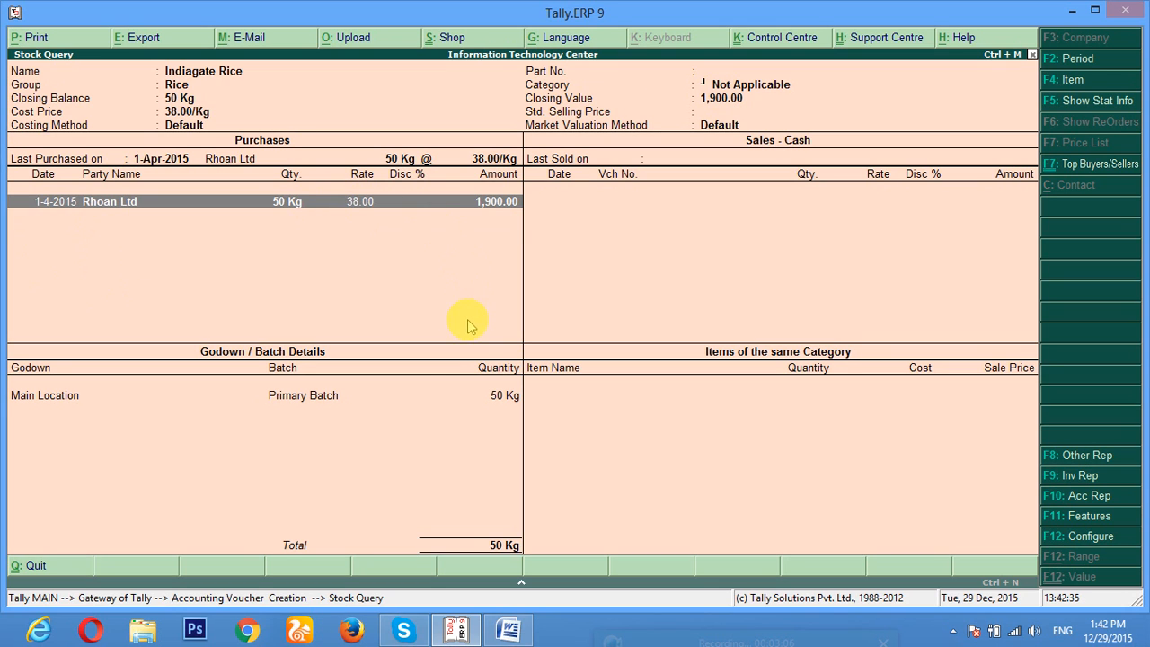
key(Escape)
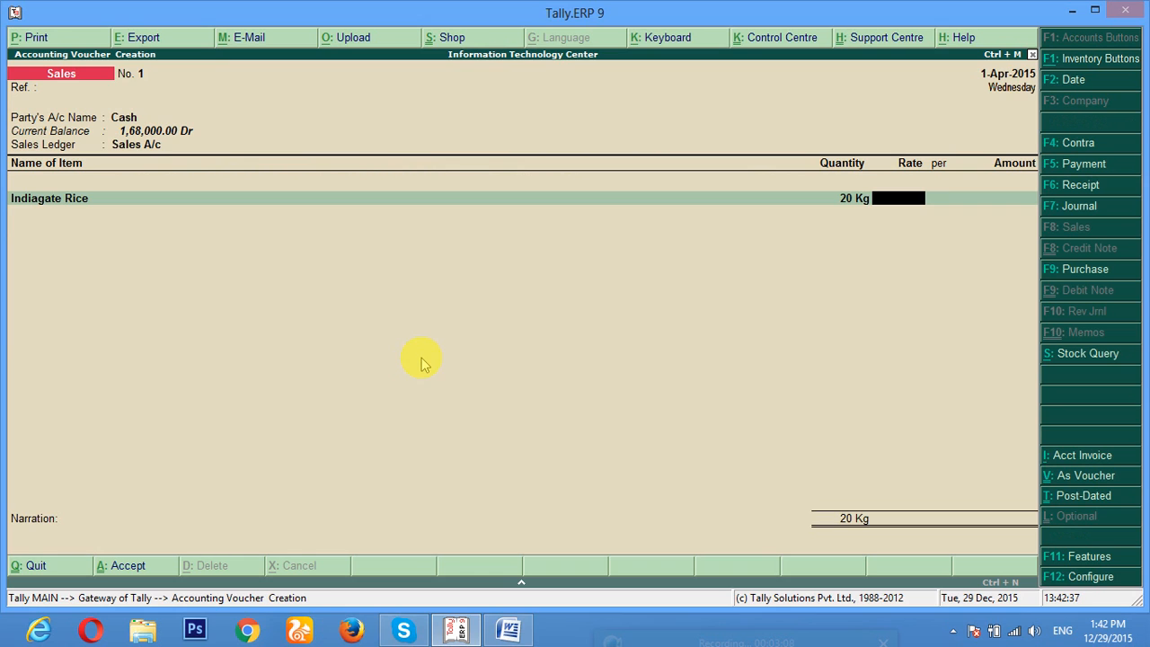
text(45)
key(Return)
key(Return)
key(Return)
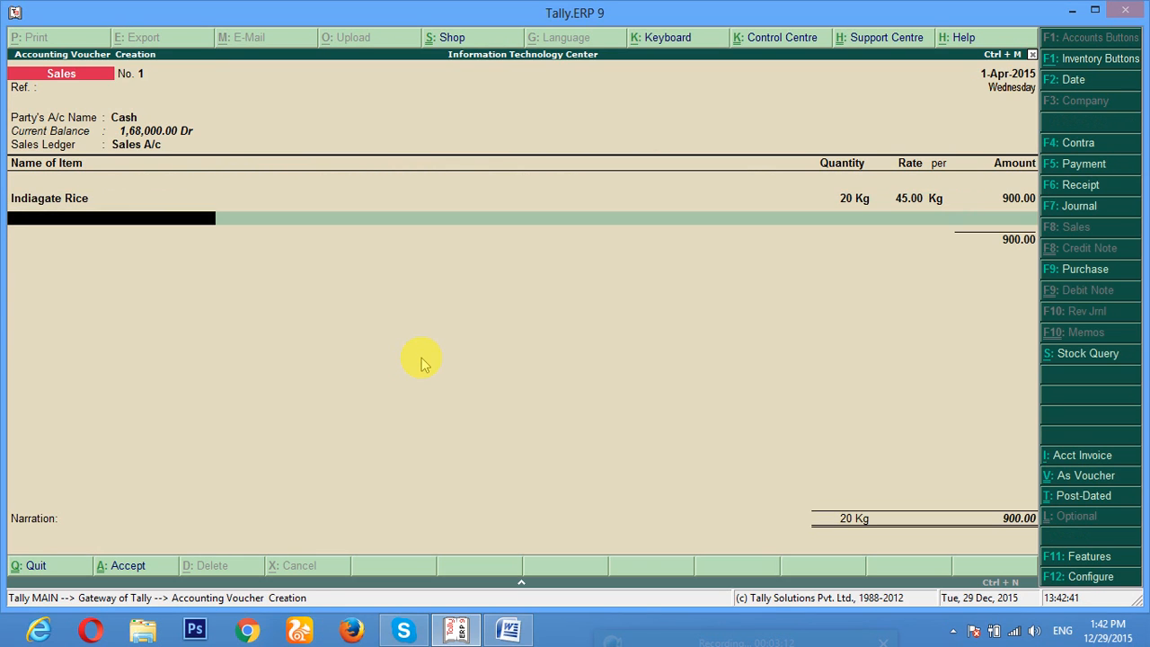
Step: Add Basmati Rice as the second item of the sales voucher with a quantity of 10 Kg
text(Ba)
key(Return)
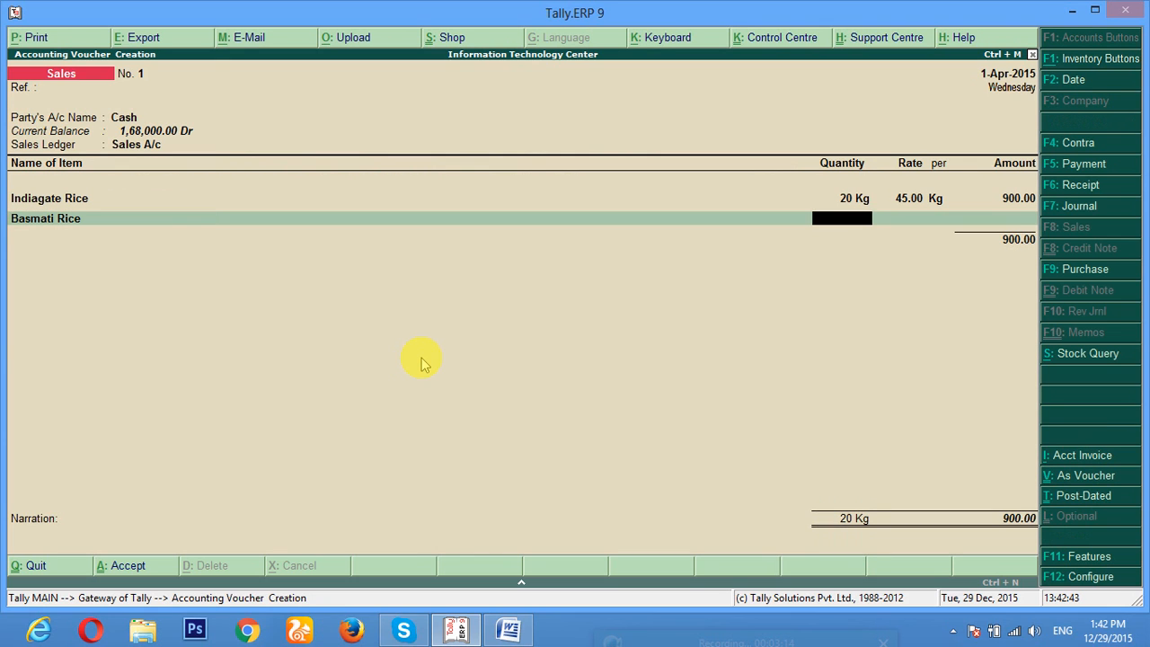
text(10)
key(Return)
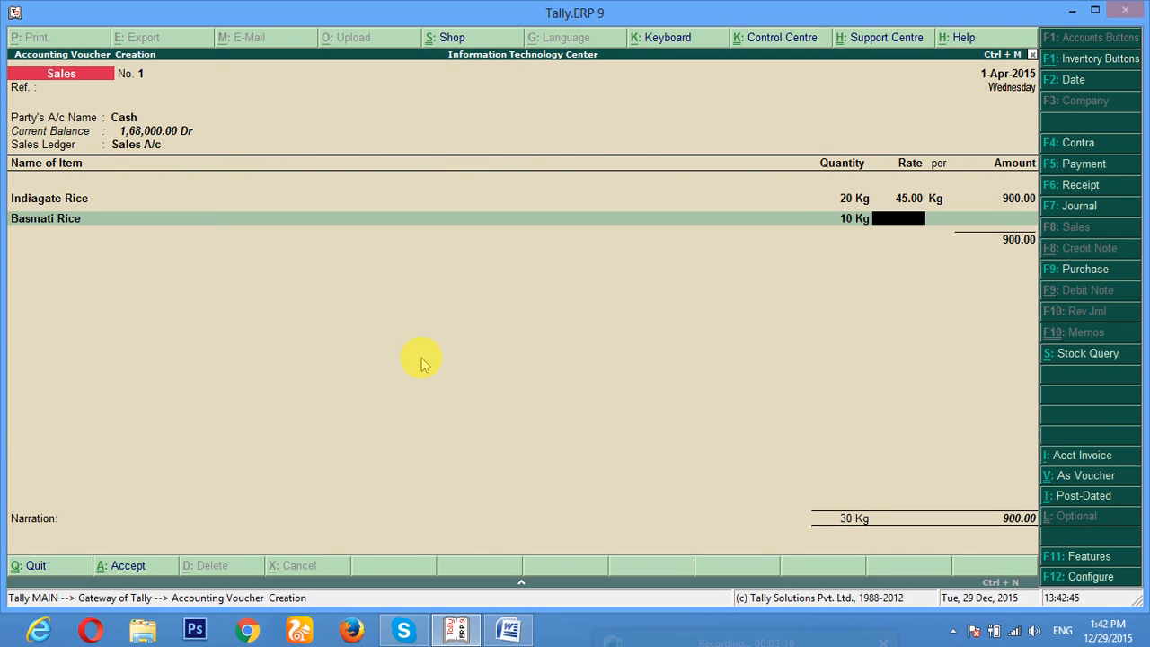
Step: Check the purchase cost of Basmati Rice in the stock query, set its sales rate to 40 per Kg and end the item list
key(alt+s)
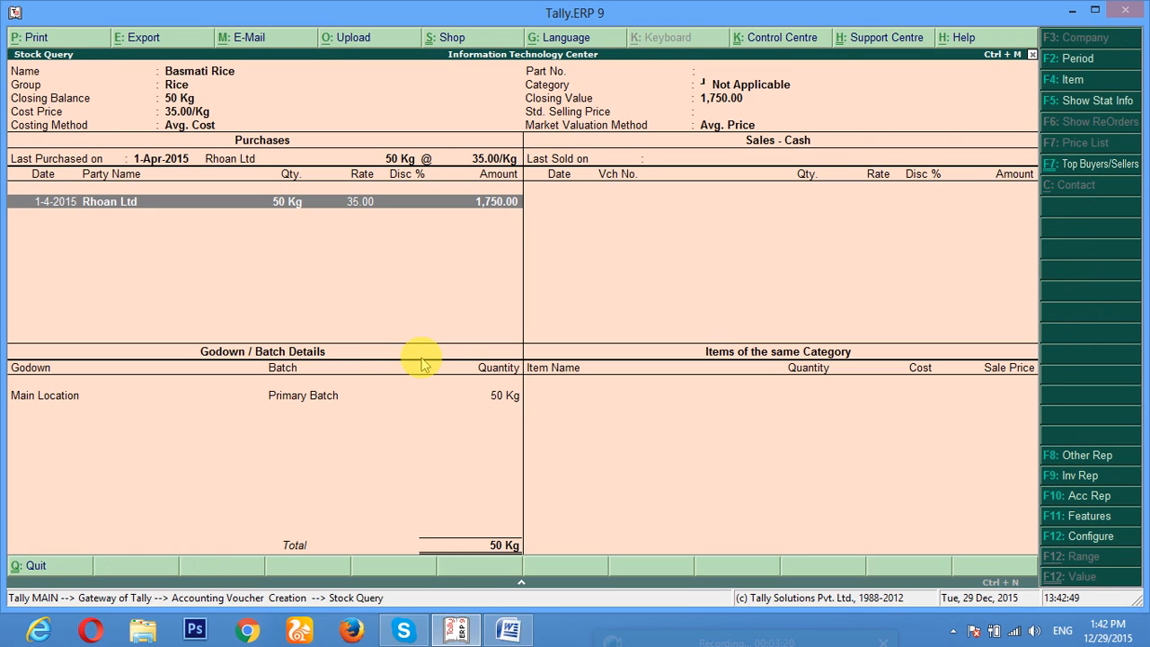
key(Escape)
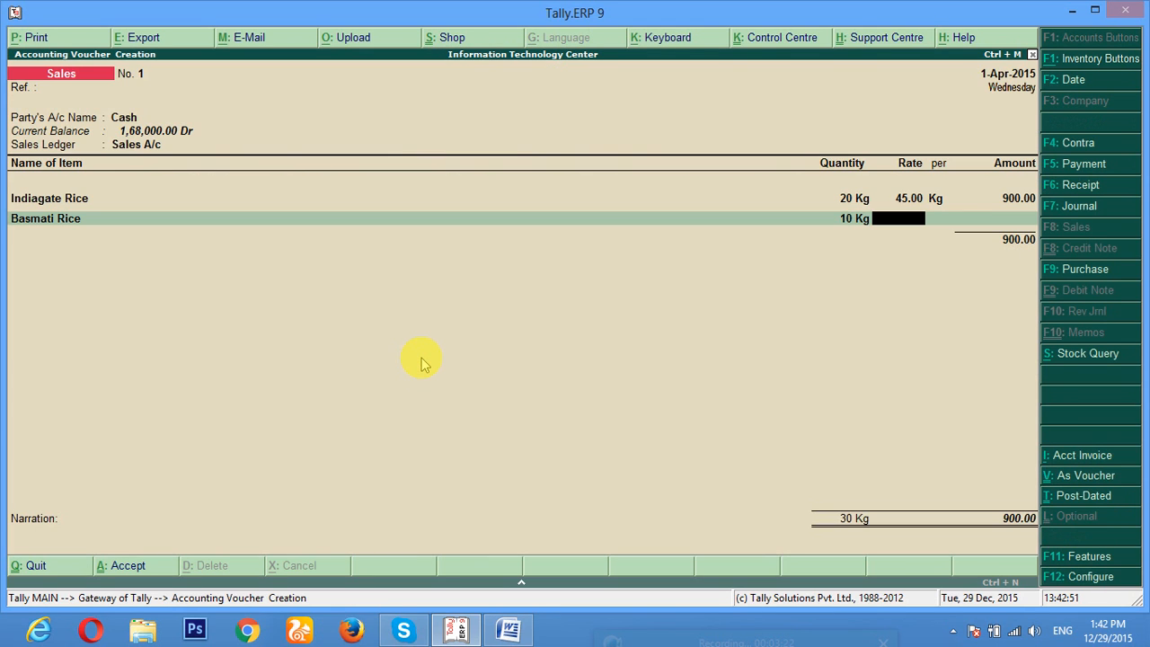
text(40)
key(Return)
key(Return)
key(Return)
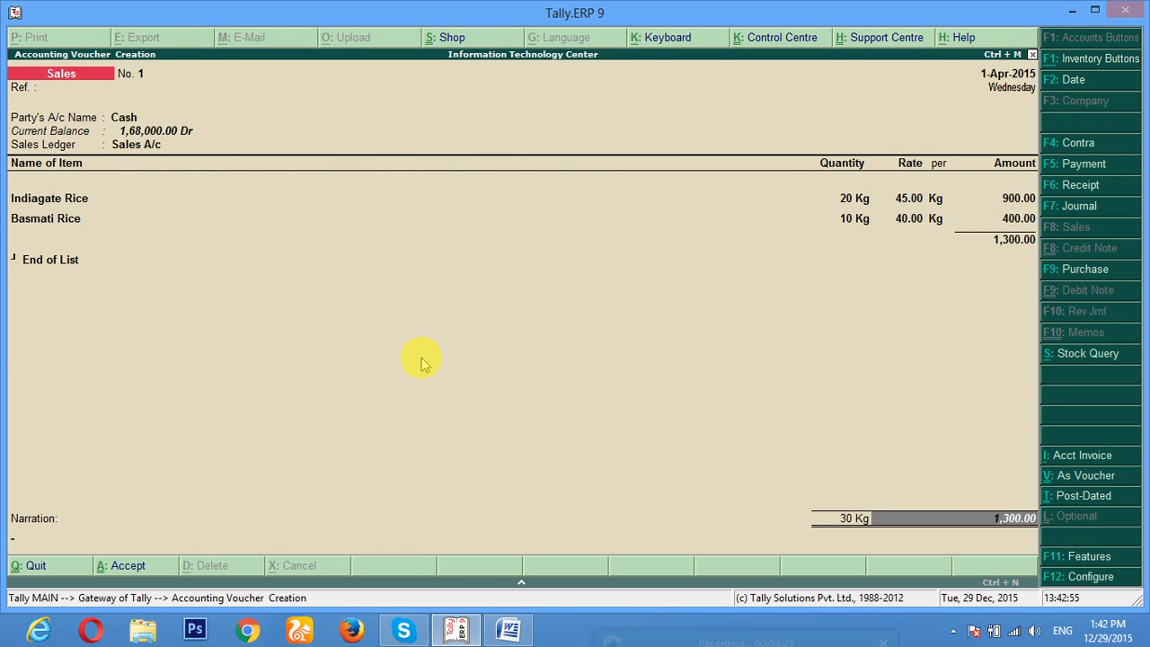
Step: Save the sales voucher with a blank narration and quit voucher creation to the Gateway of Tally
key(Return)
key(Return)
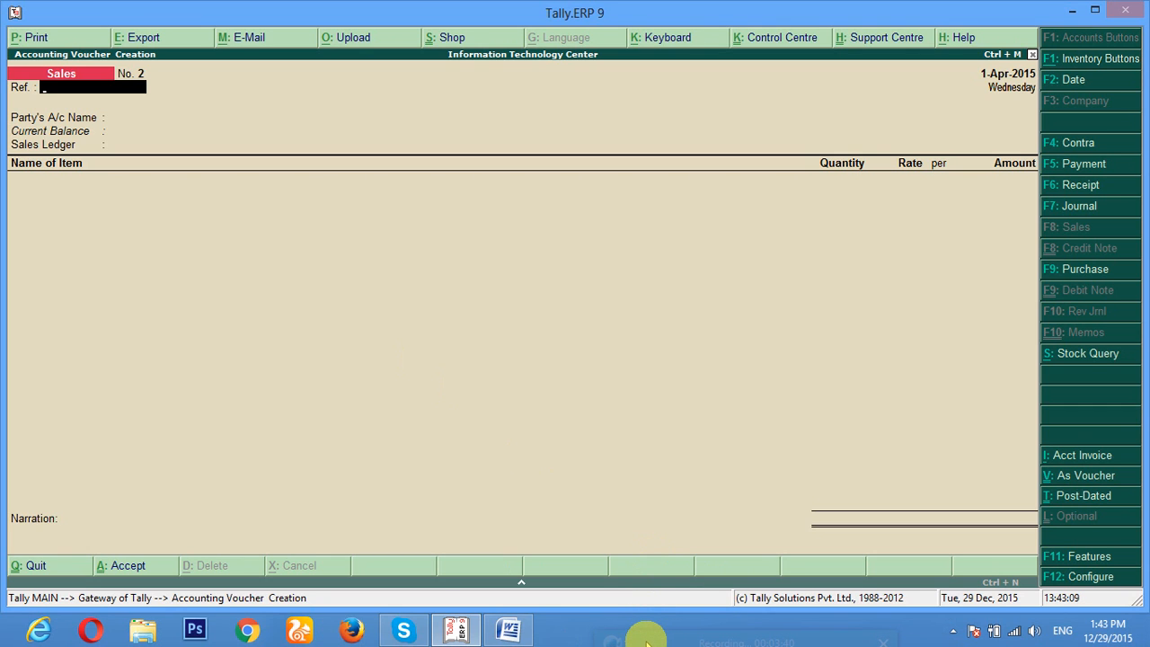
key(Escape)
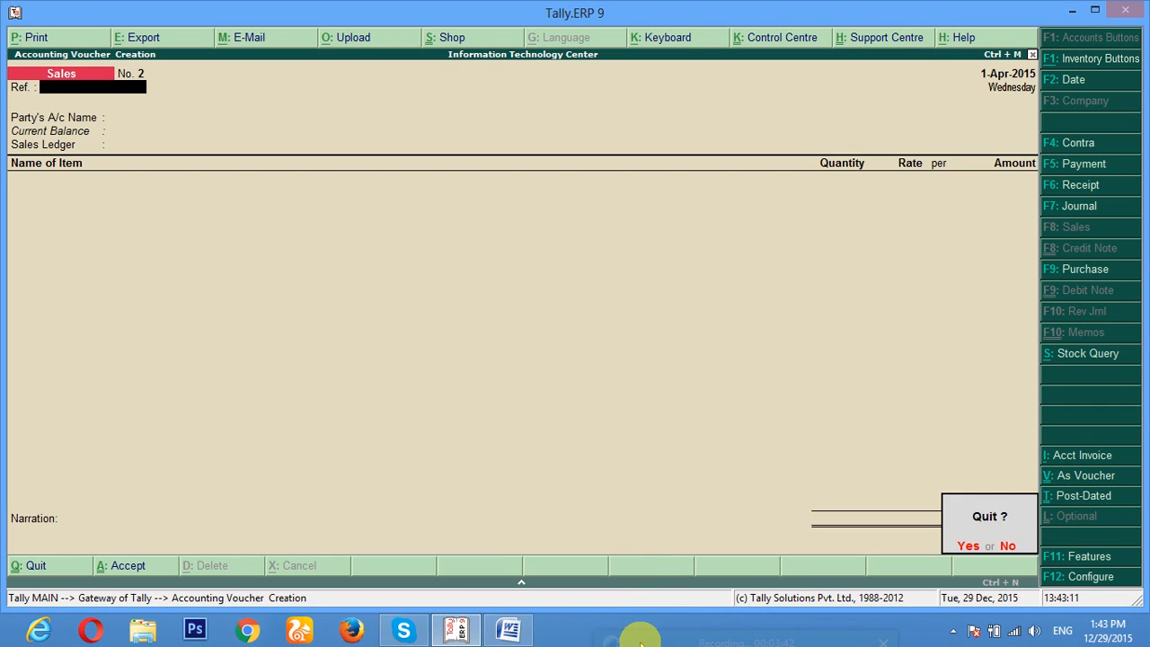
key(Return)
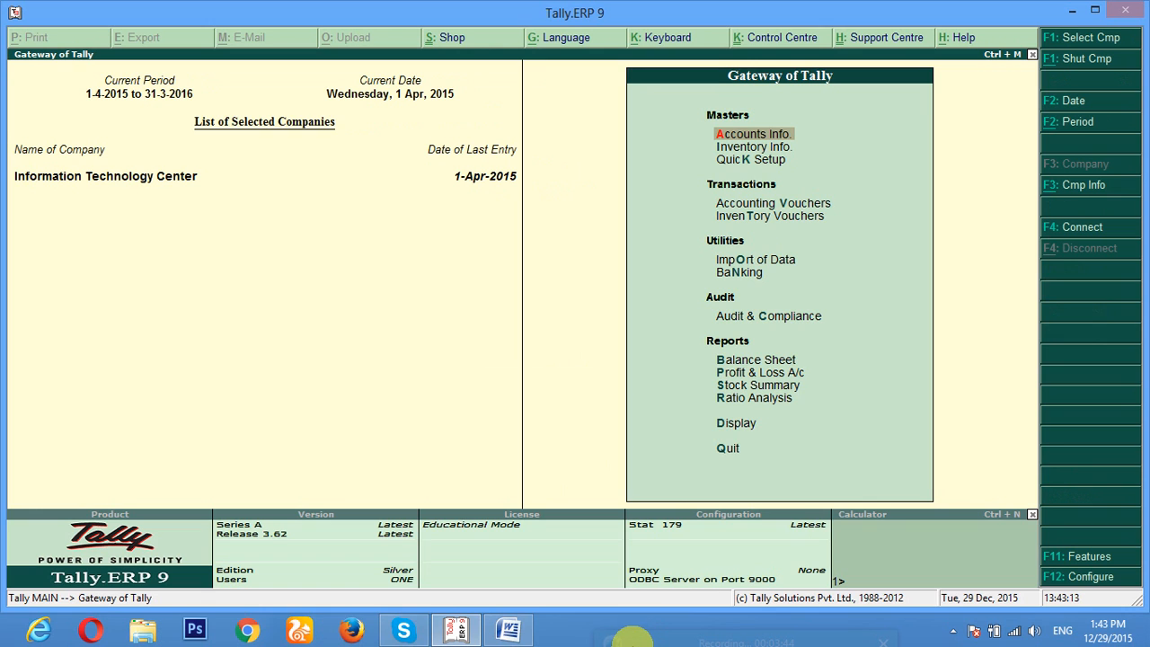
Step: Open the Stock Summary report and drill down into the Rice group to examine the closing balance of each item
key(Down)
key(Down)
key(Down)
key(Down)
key(Down)
key(Down)
key(Down)
key(Down)
key(Down)
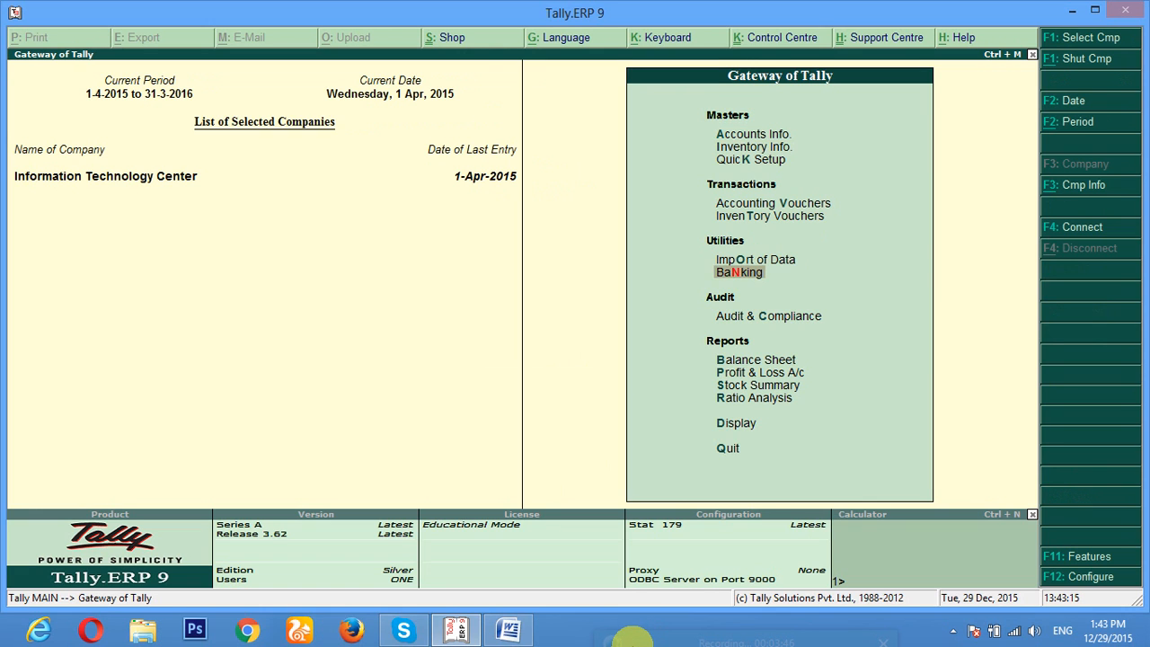
key(Down)
key(Return)
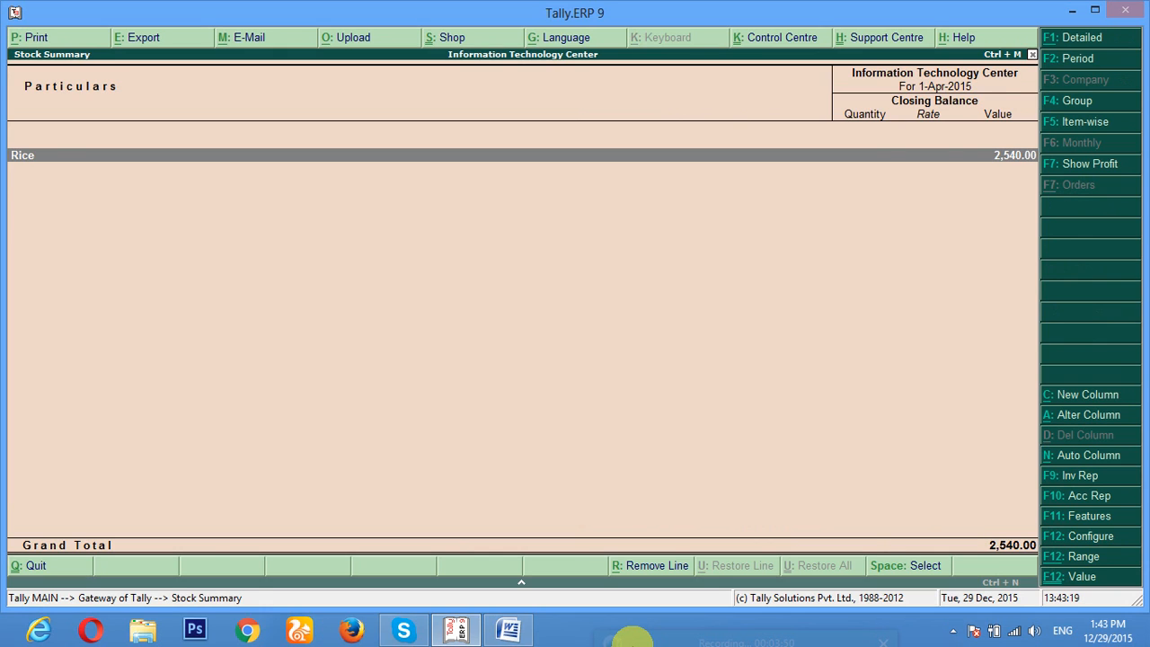
key(Return)
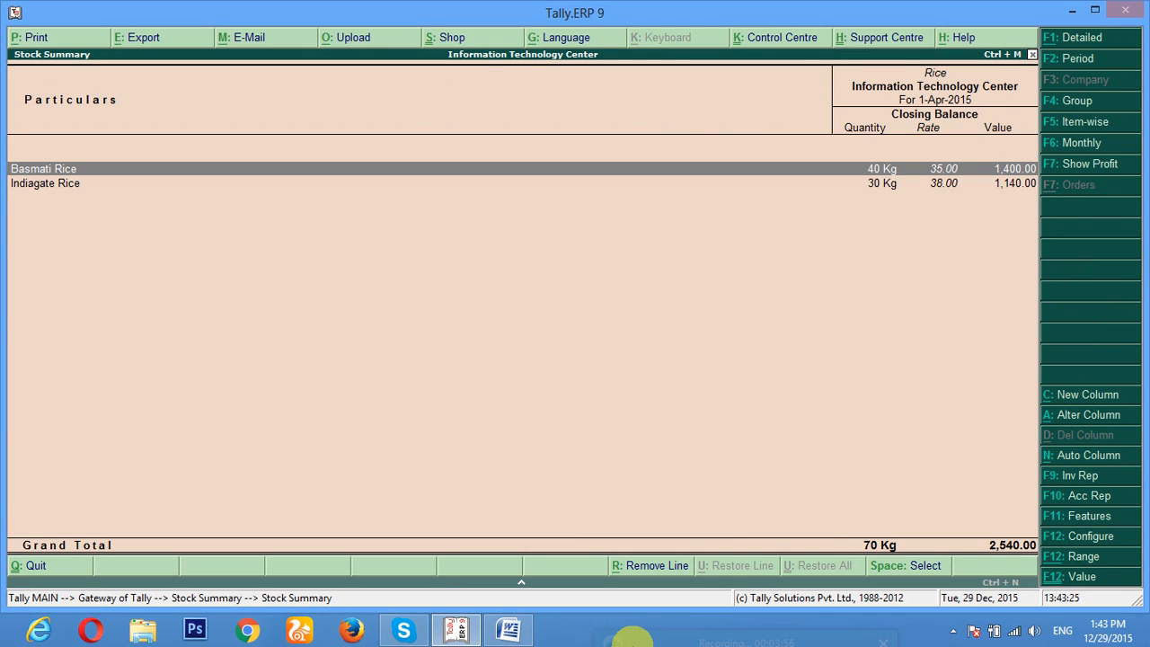
Step: Examine the monthly summary of Indiagate Rice and its April stock vouchers, and close the stock reports
key(Down)
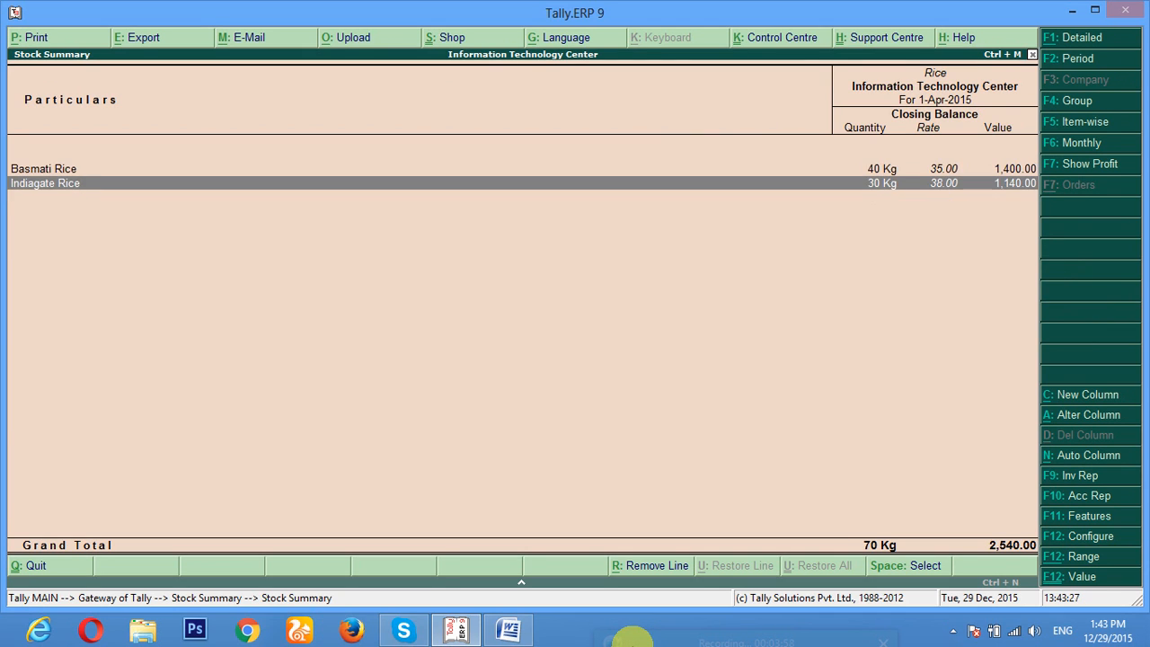
key(Return)
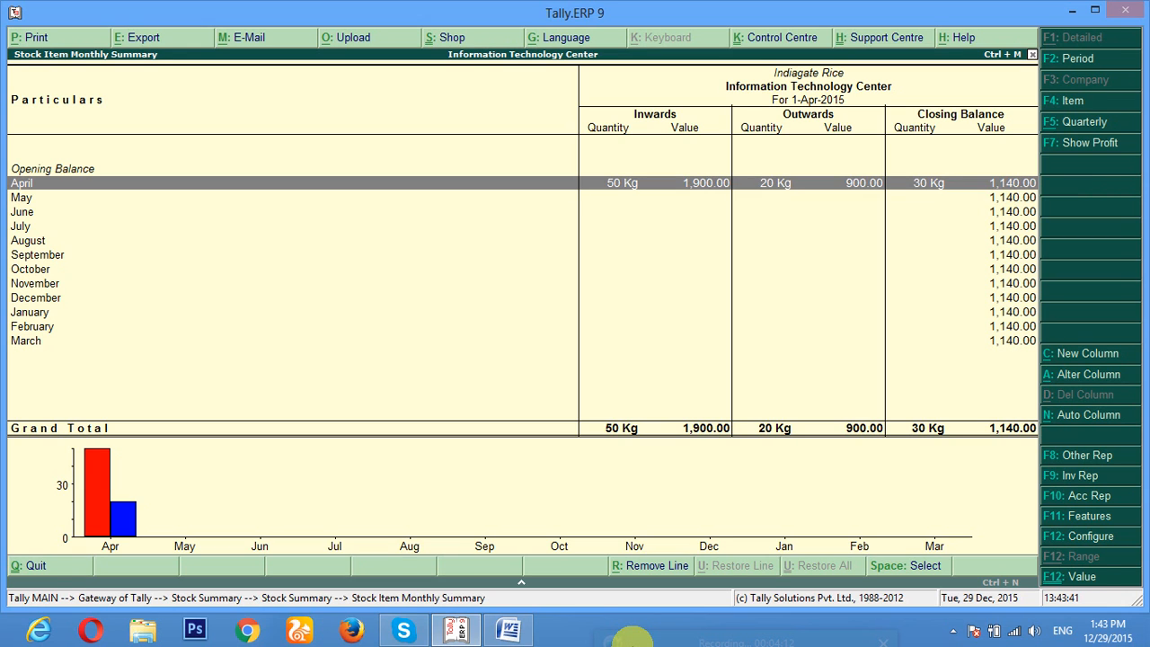
key(Return)
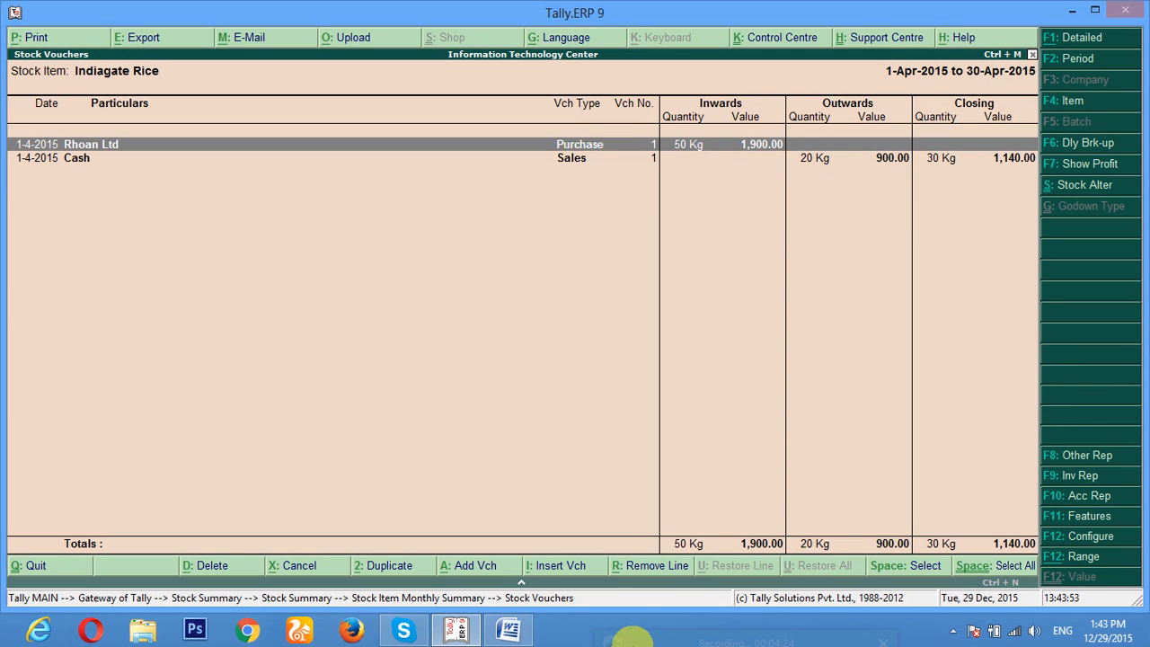
key(Escape)
key(Escape)
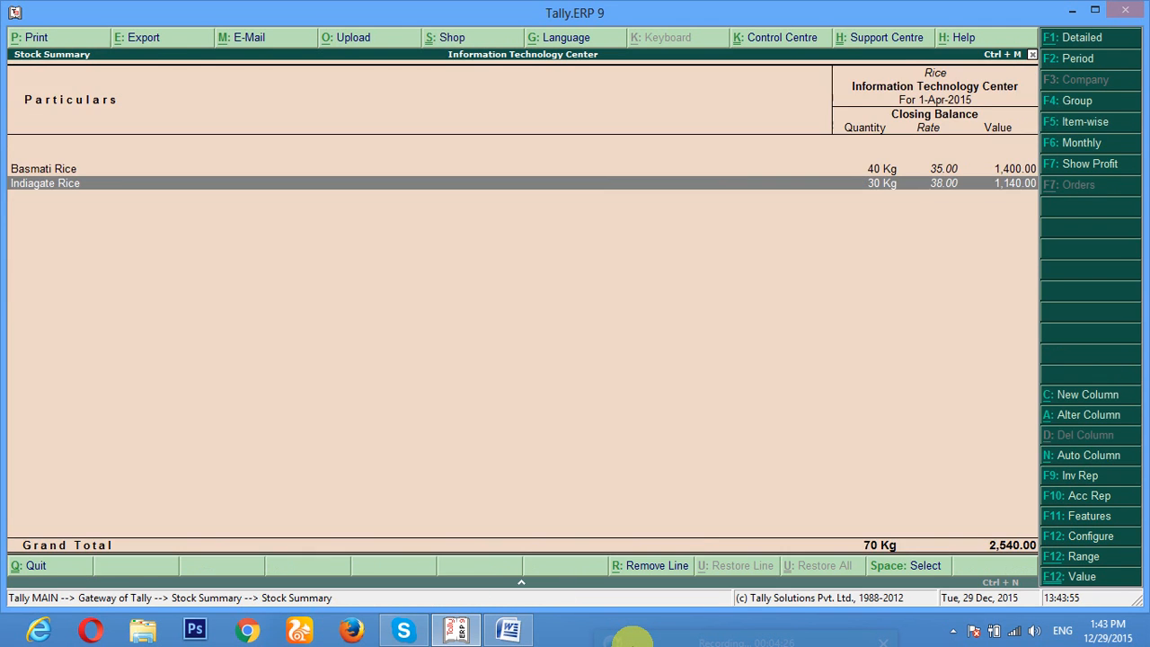
key(Escape)
key(Escape)
key(Home)
key(super+d)
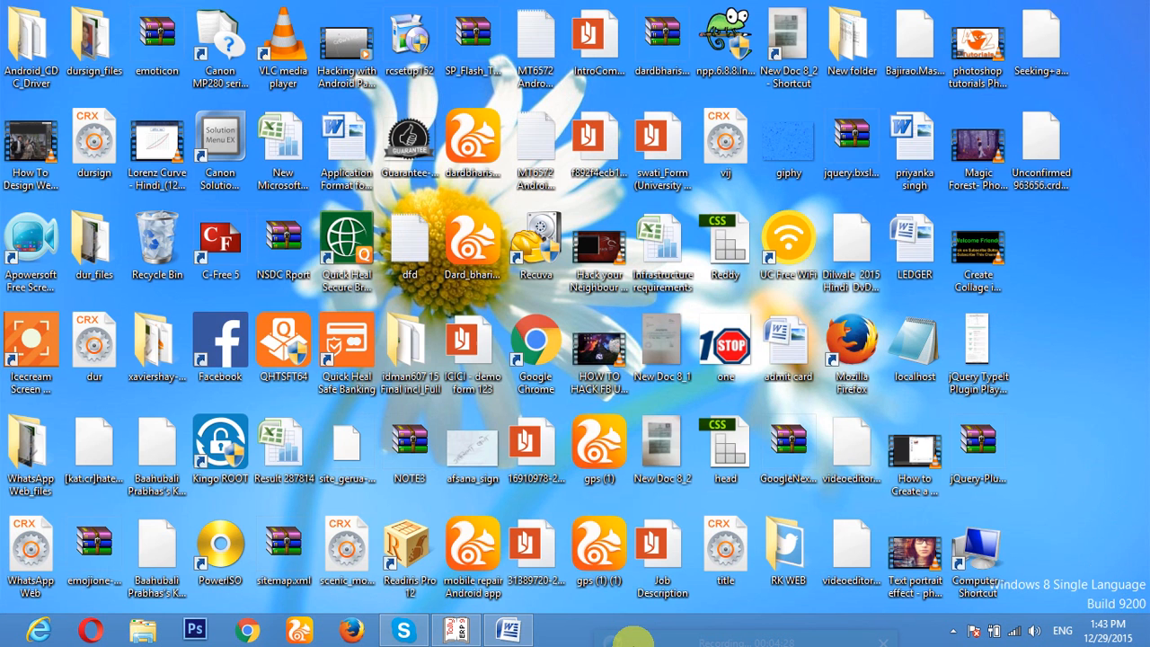
click(973, 631)
click(952, 631)
click(912, 543)
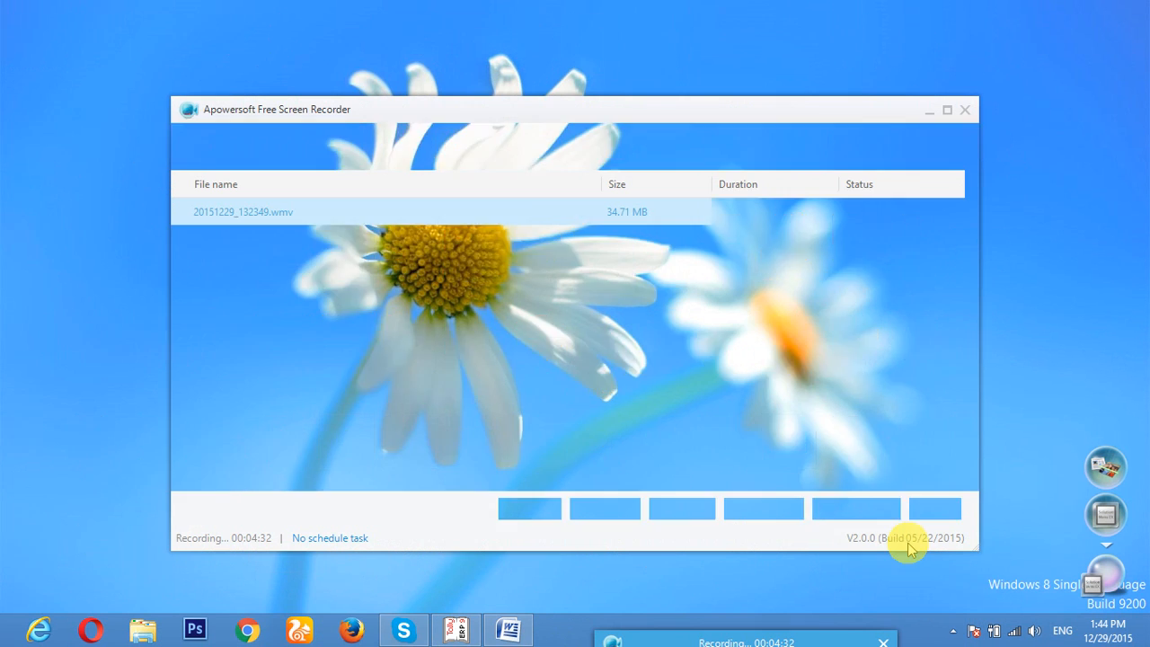
click(206, 149)
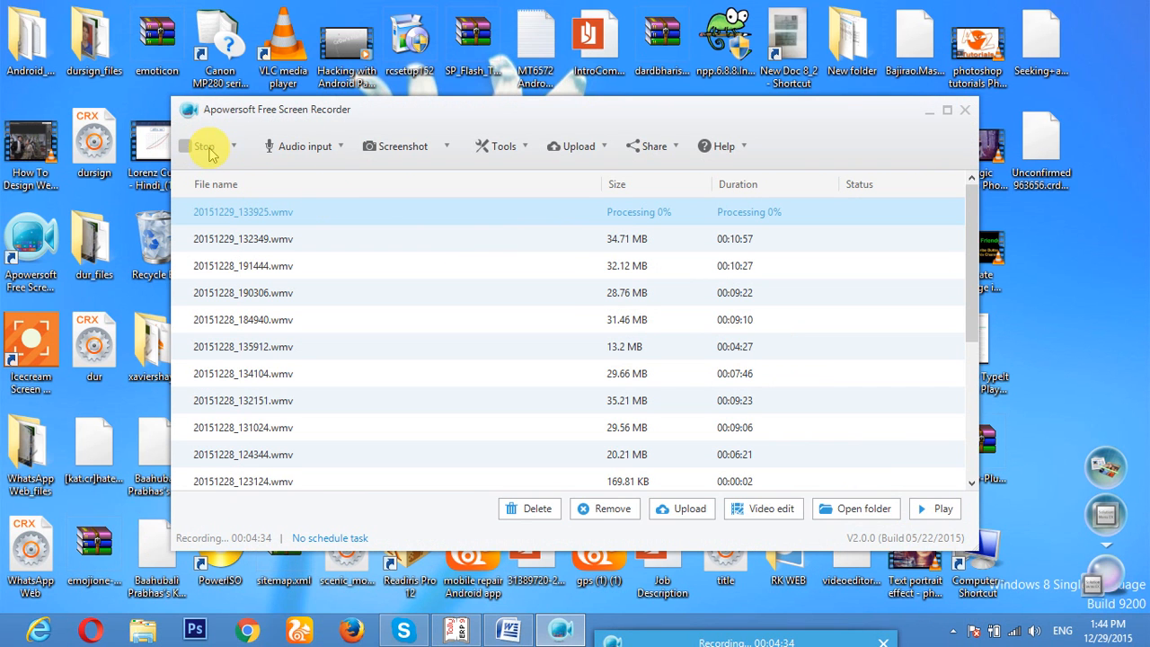